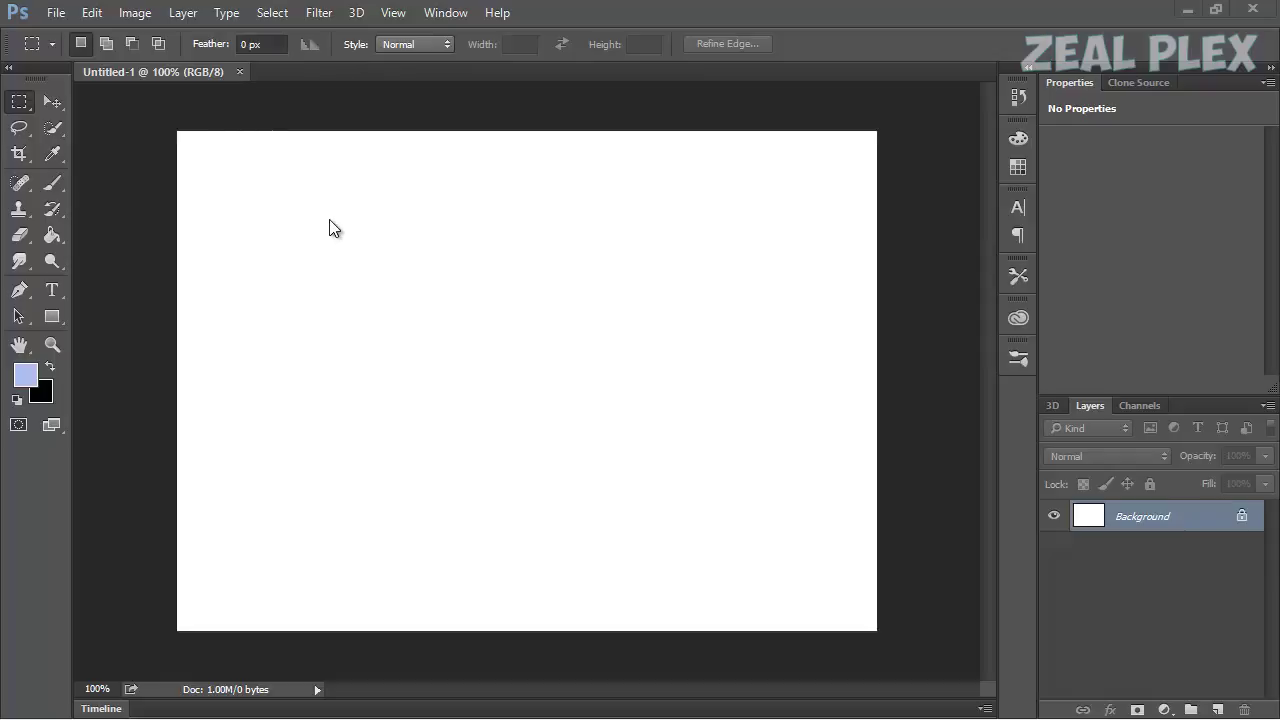
# Close Untitled-1 with File > Close, leaving Photoshop with no document open
pyautogui.click(56, 13)
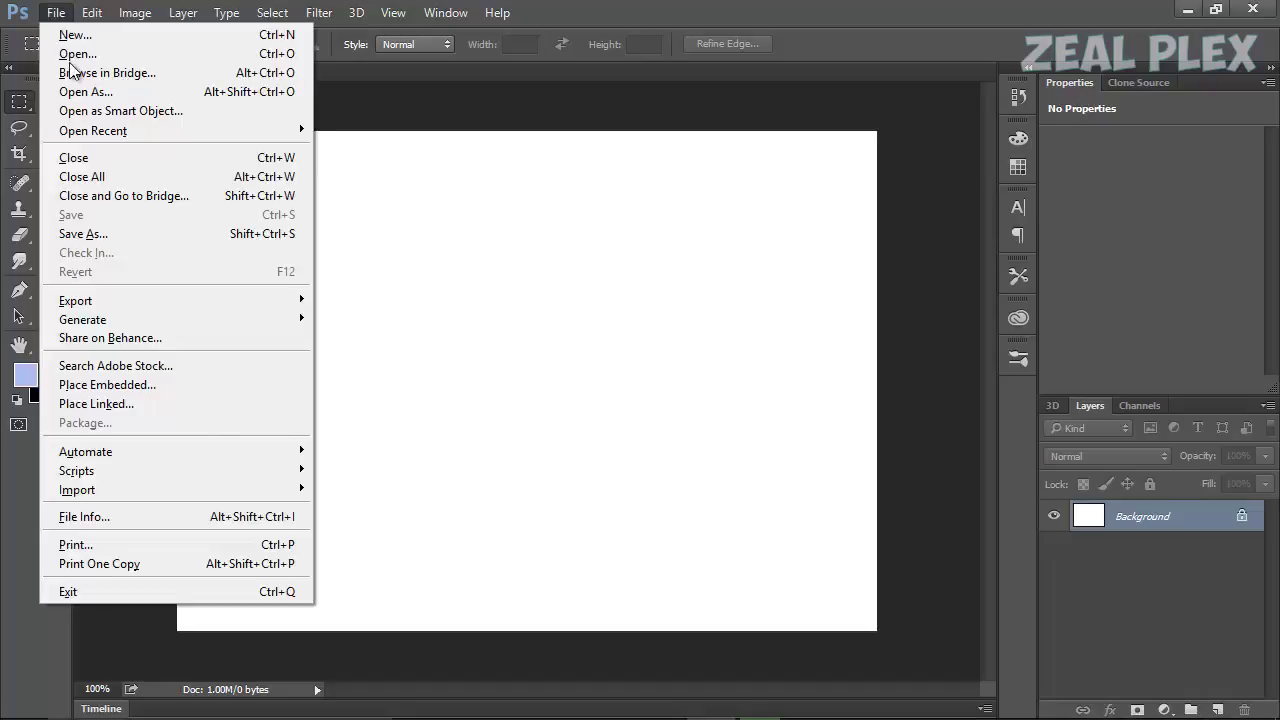
pyautogui.click(131, 160)
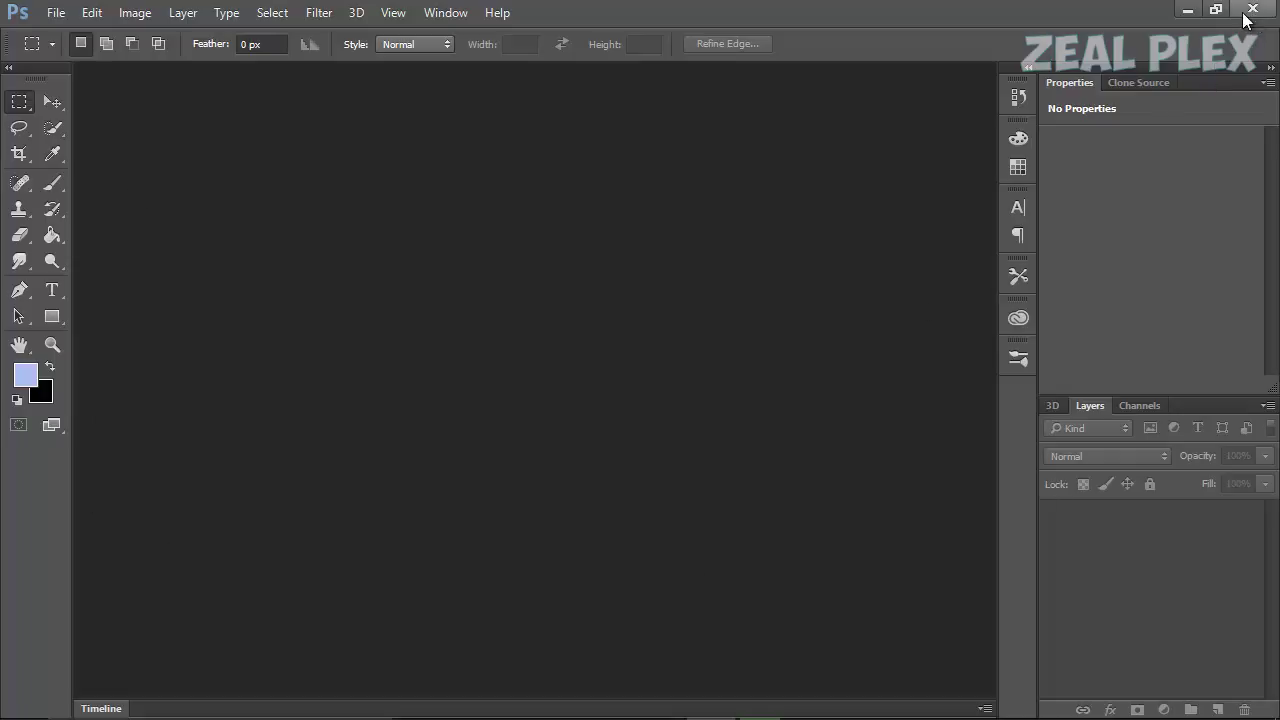
pyautogui.click(54, 15)
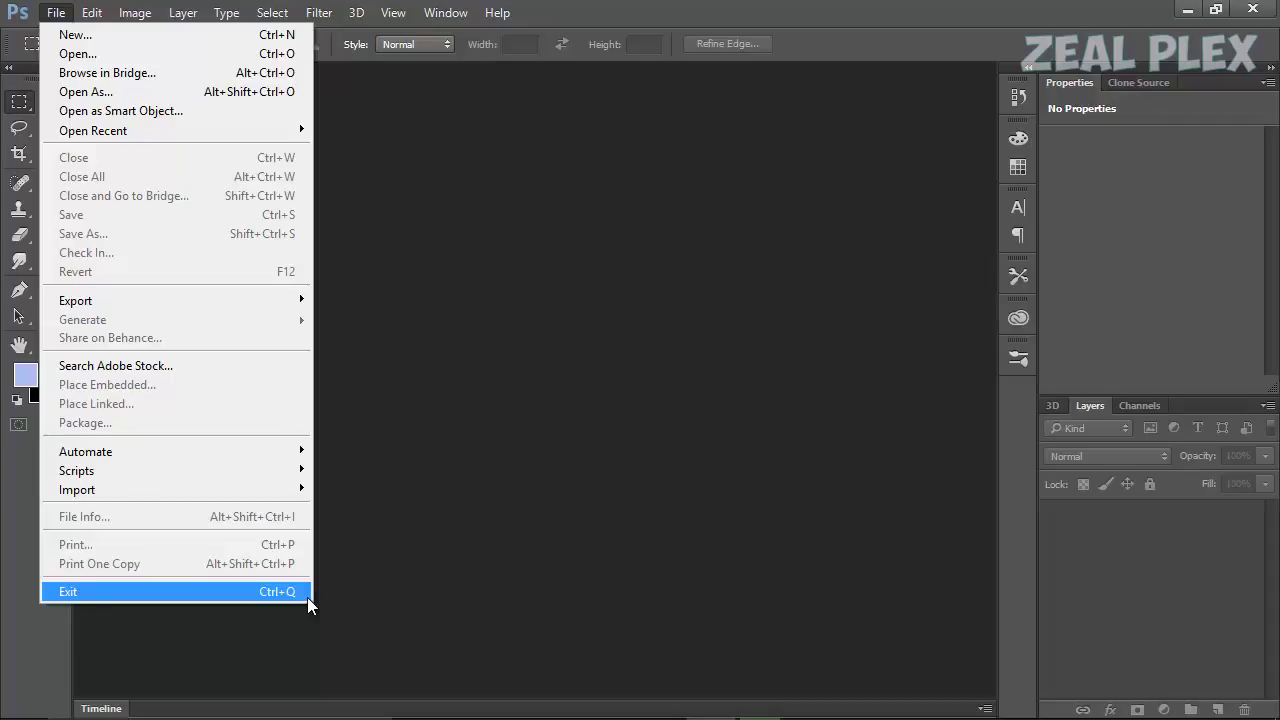
pyautogui.click(476, 480)
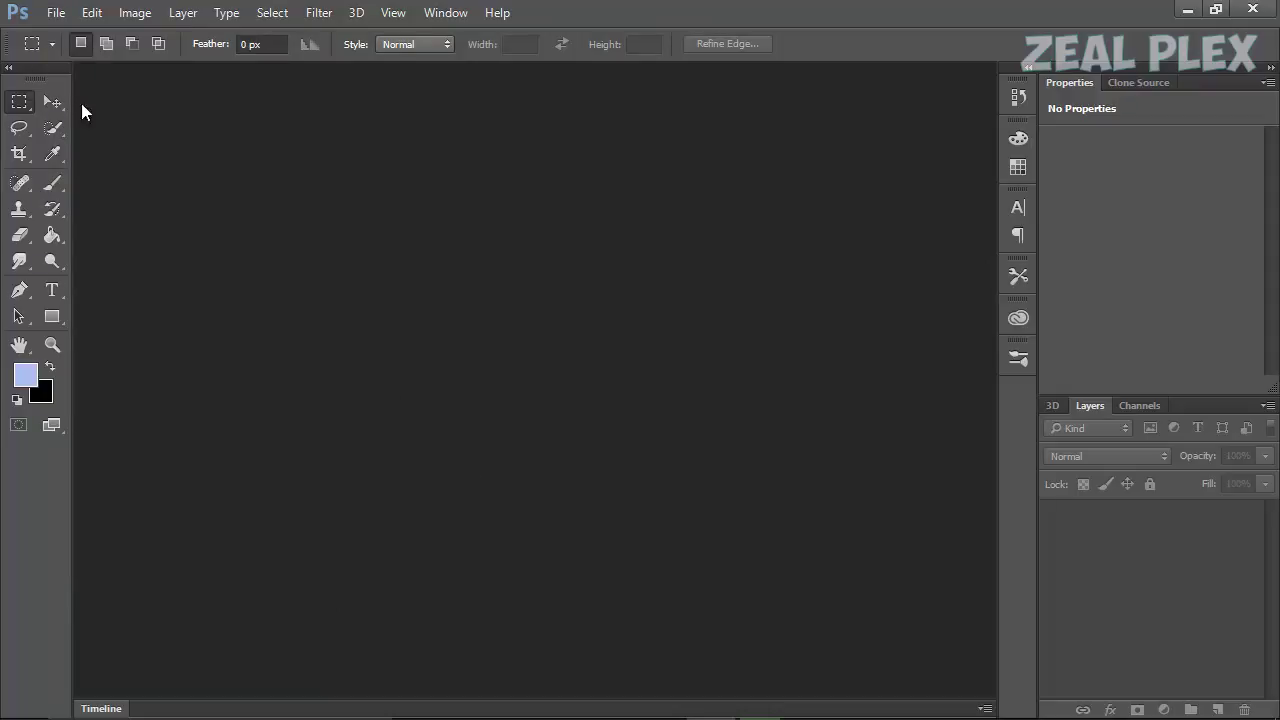
pyautogui.click(55, 14)
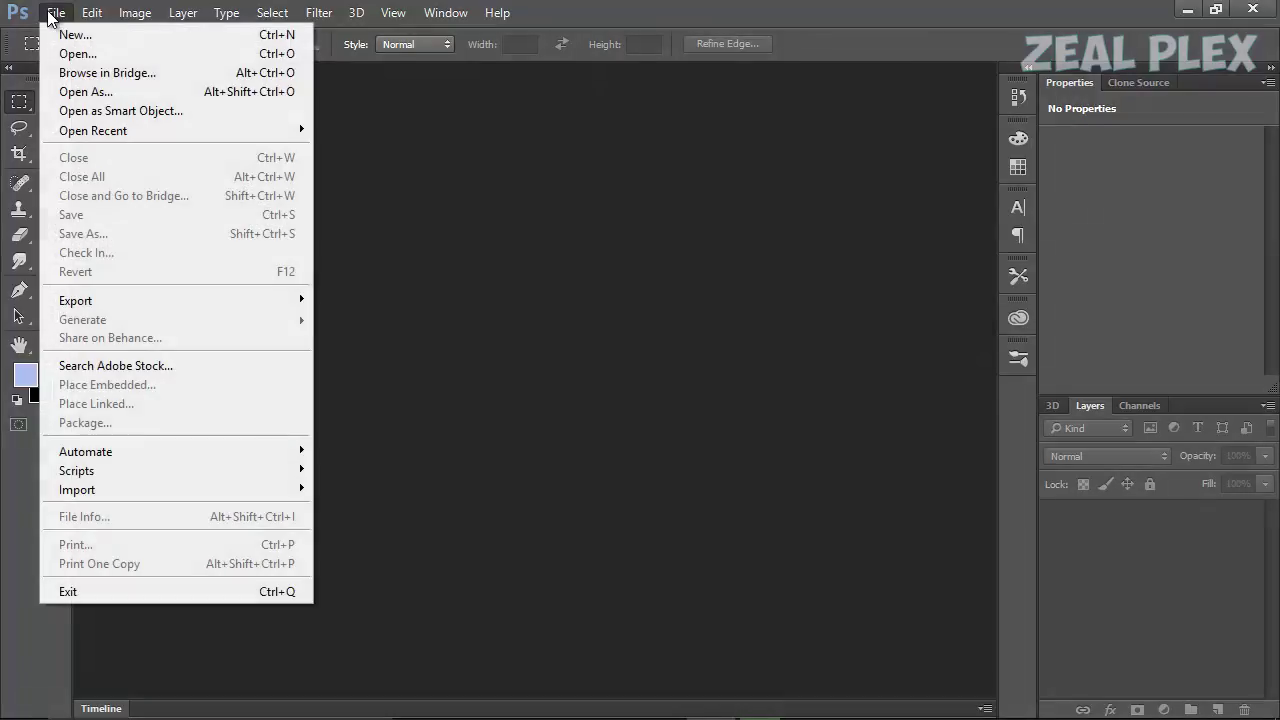
pyautogui.click(132, 35)
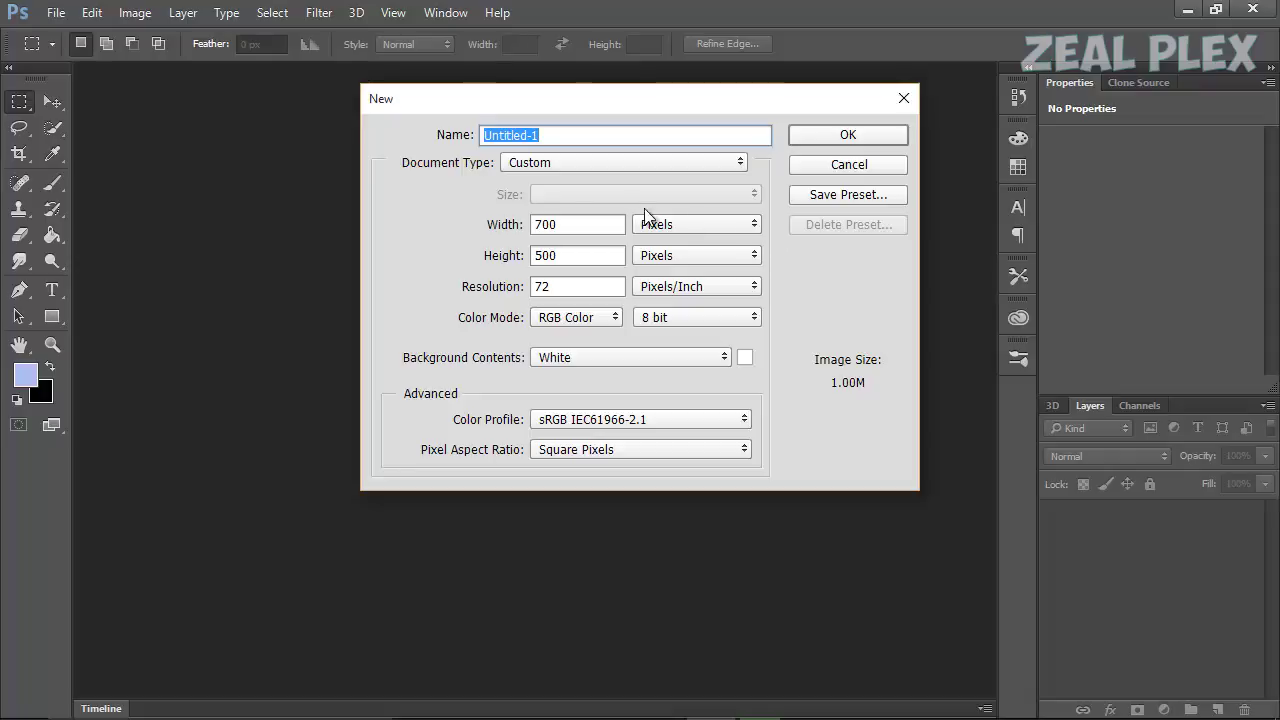
pyautogui.click(562, 228)
pyautogui.doubleClick(548, 224)
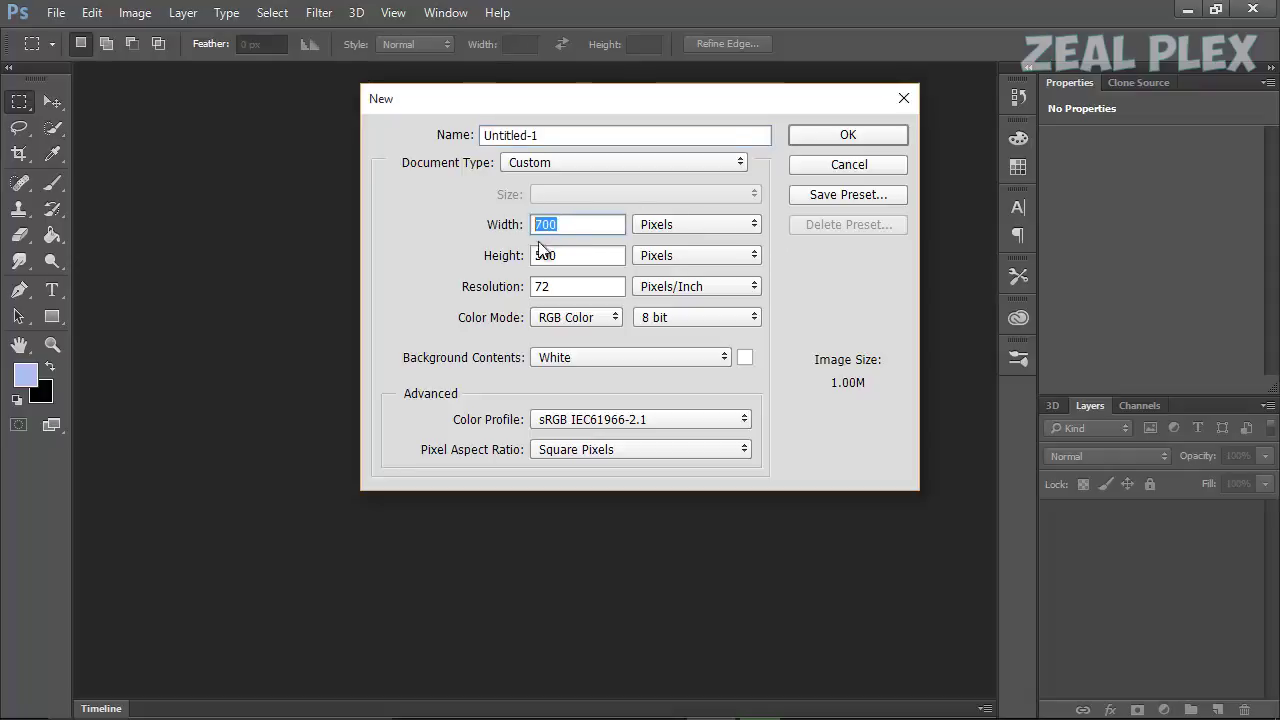
pyautogui.click(558, 255)
pyautogui.click(480, 263)
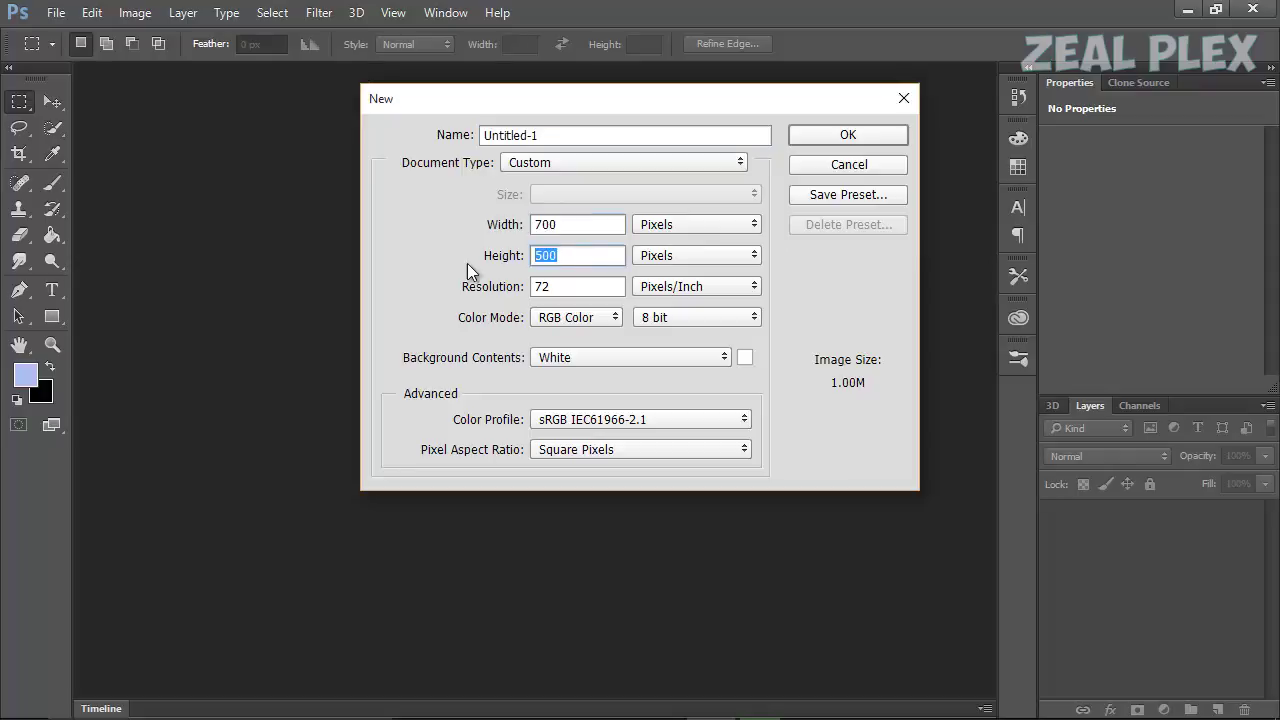
pyautogui.click(567, 288)
pyautogui.click(567, 288)
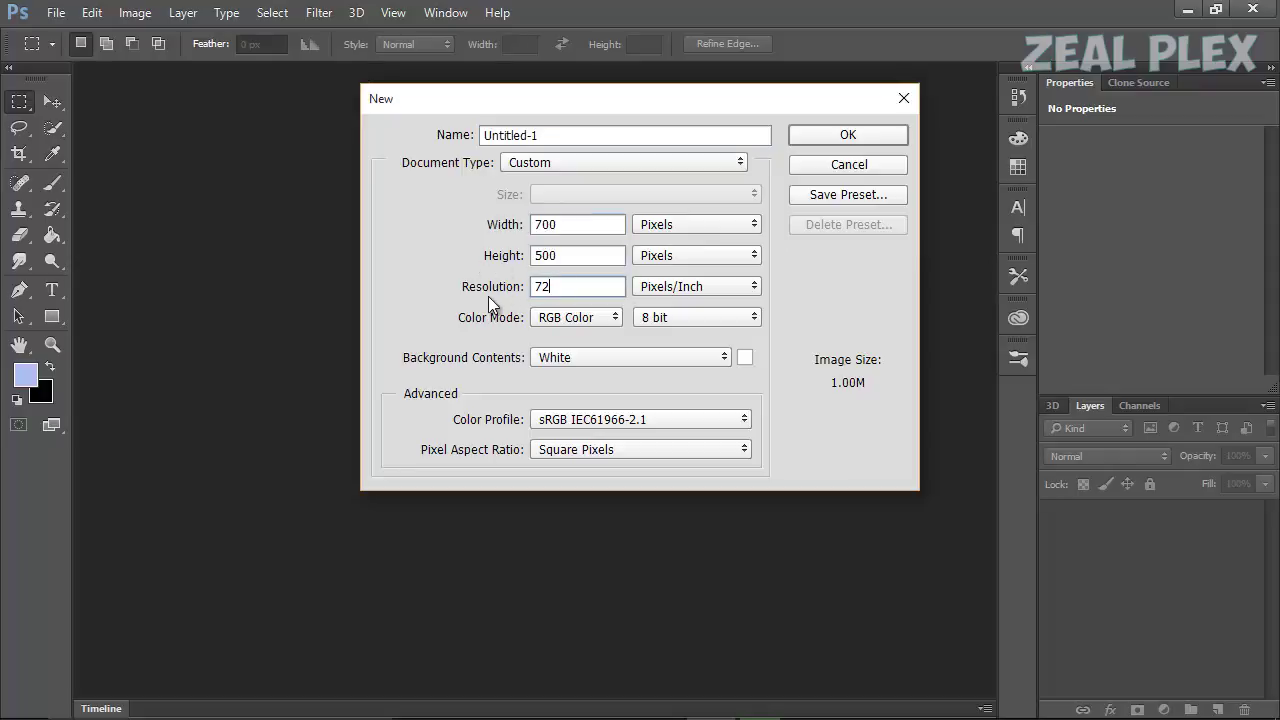
pyautogui.click(589, 316)
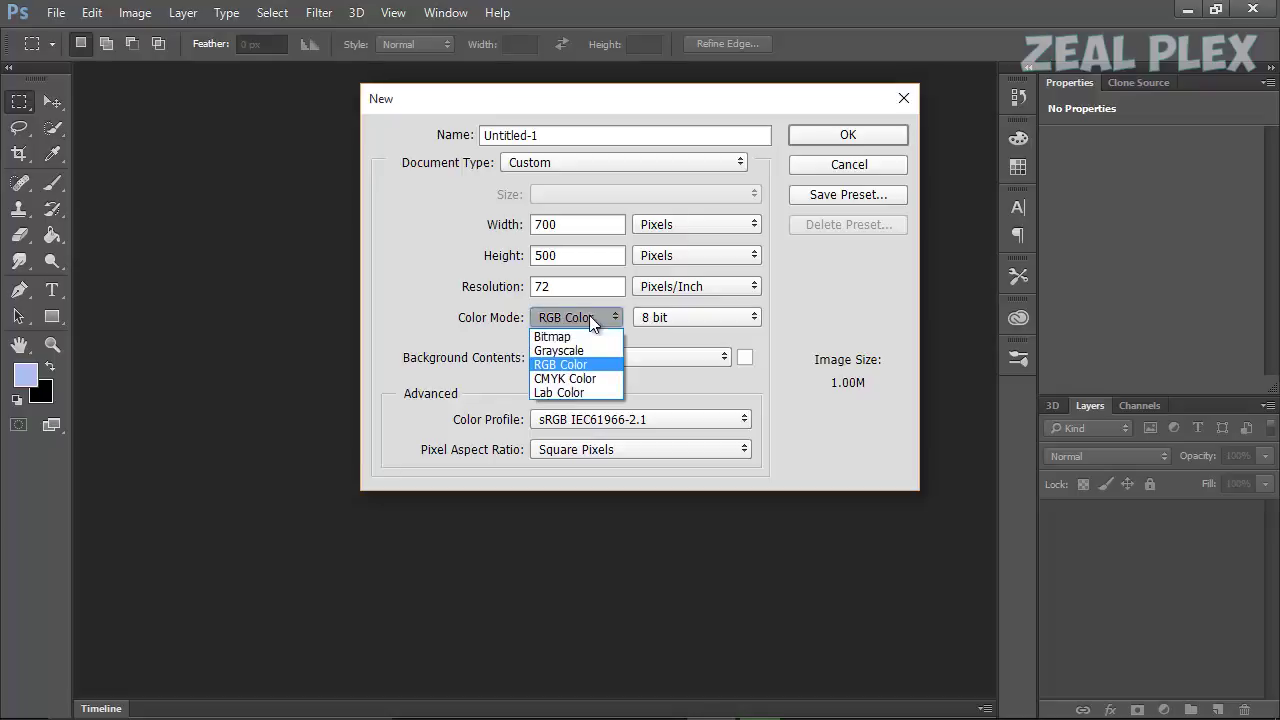
pyautogui.click(600, 365)
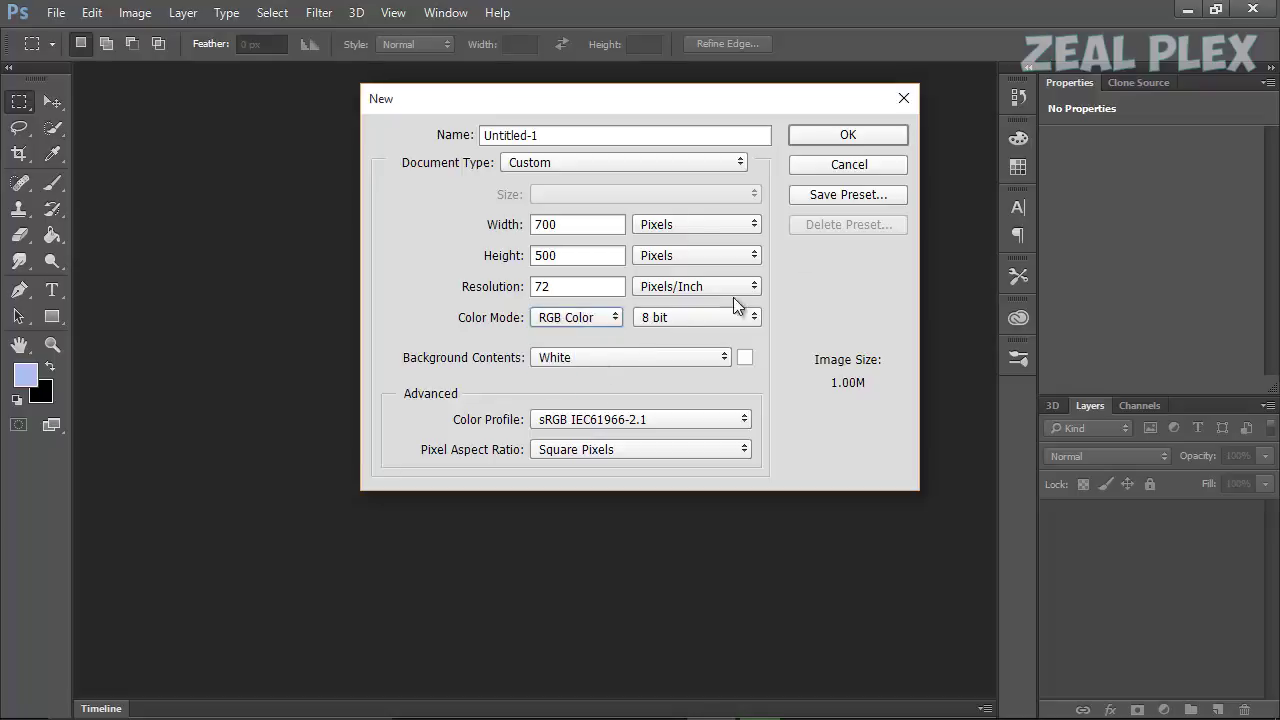
pyautogui.click(855, 163)
pyautogui.click(57, 12)
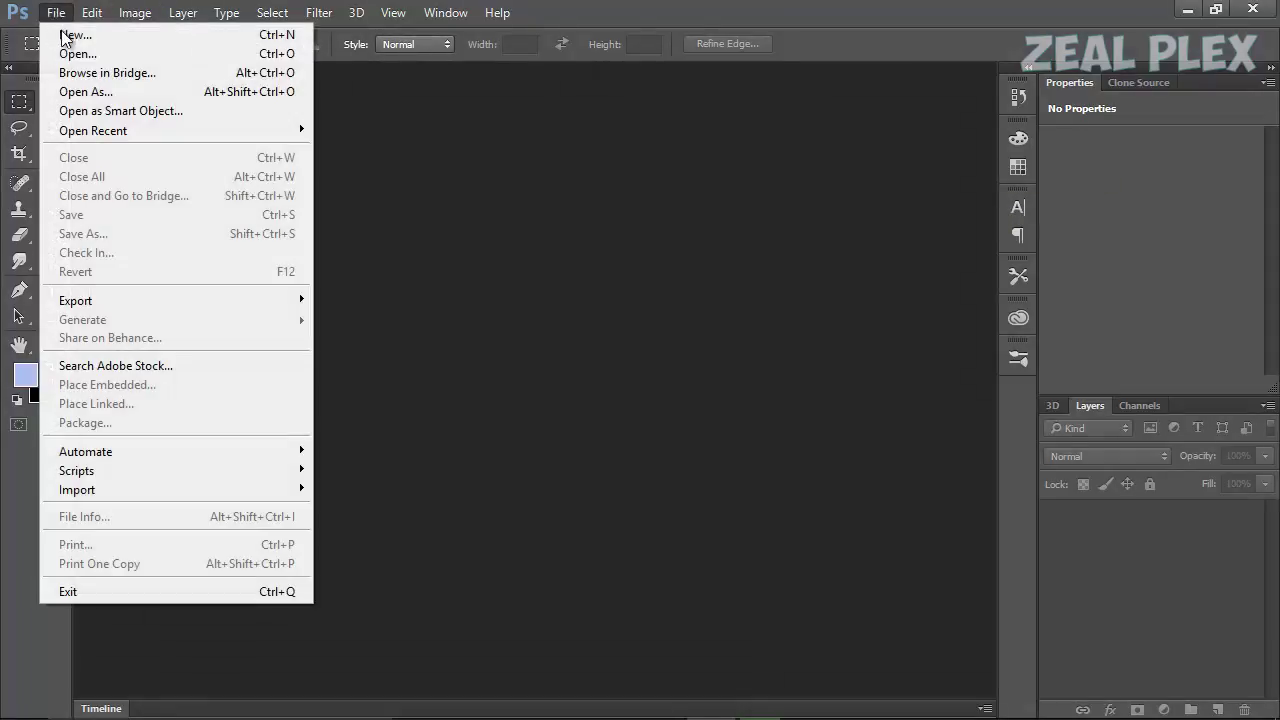
# Create a 700×500 px, 72 ppi RGB document with White background contents
pyautogui.click(65, 36)
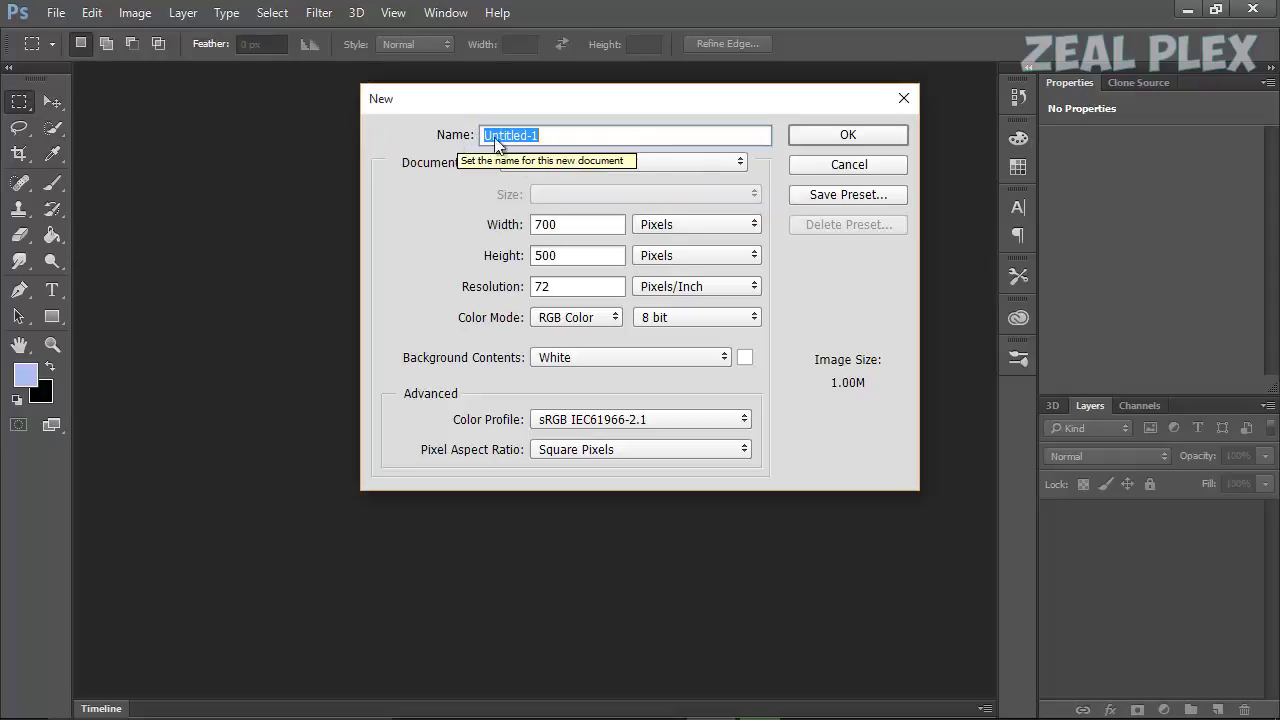
pyautogui.click(700, 357)
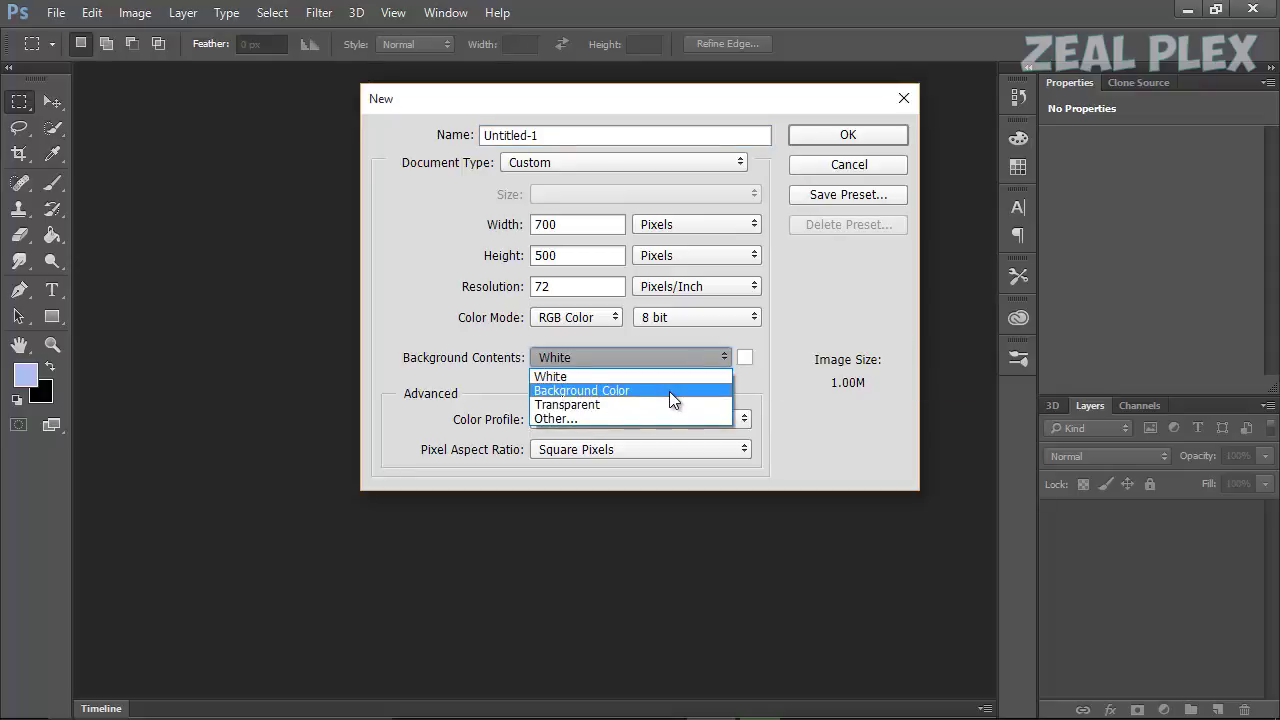
pyautogui.click(822, 324)
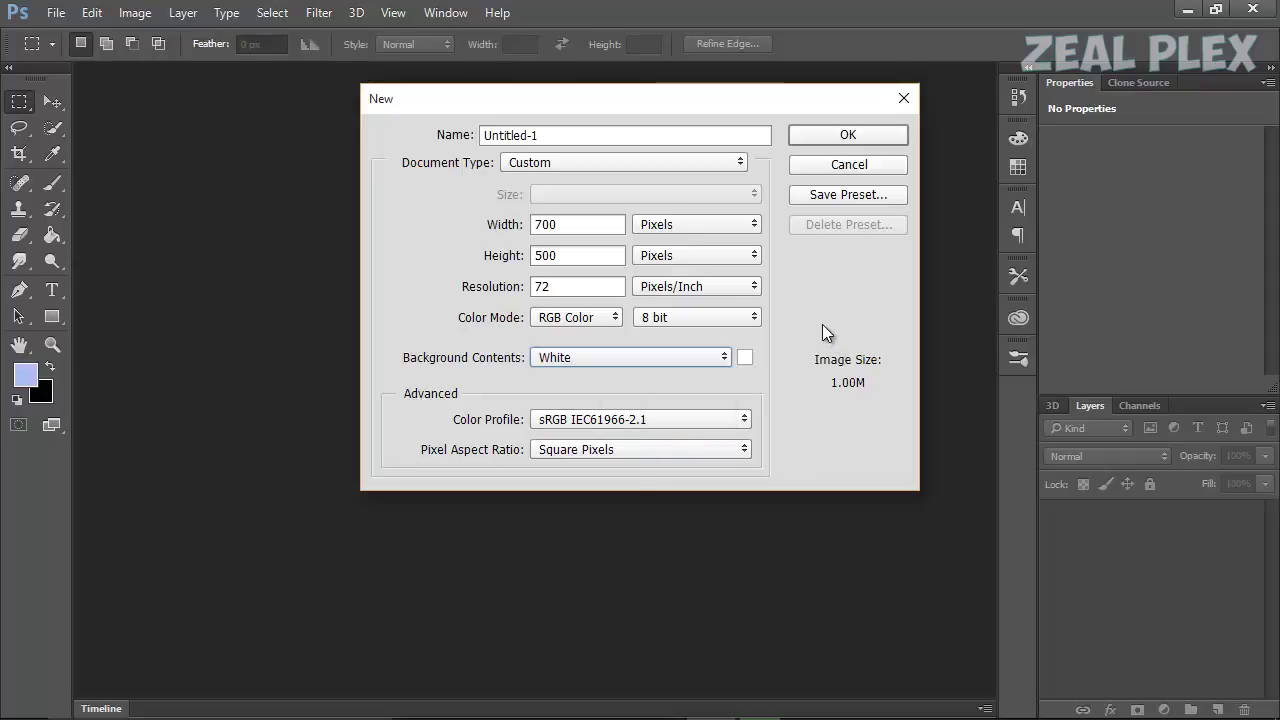
pyautogui.click(822, 135)
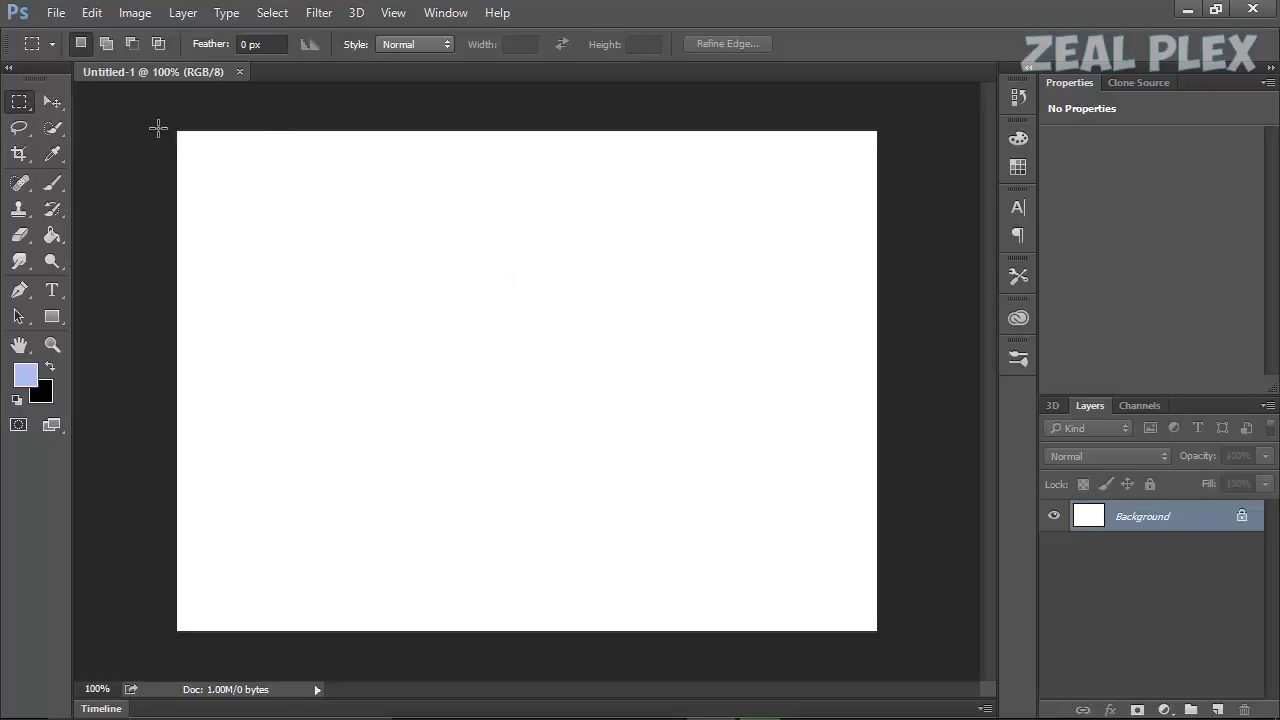
# Close the 700×500 Untitled-1 document with File > Close
pyautogui.click(55, 13)
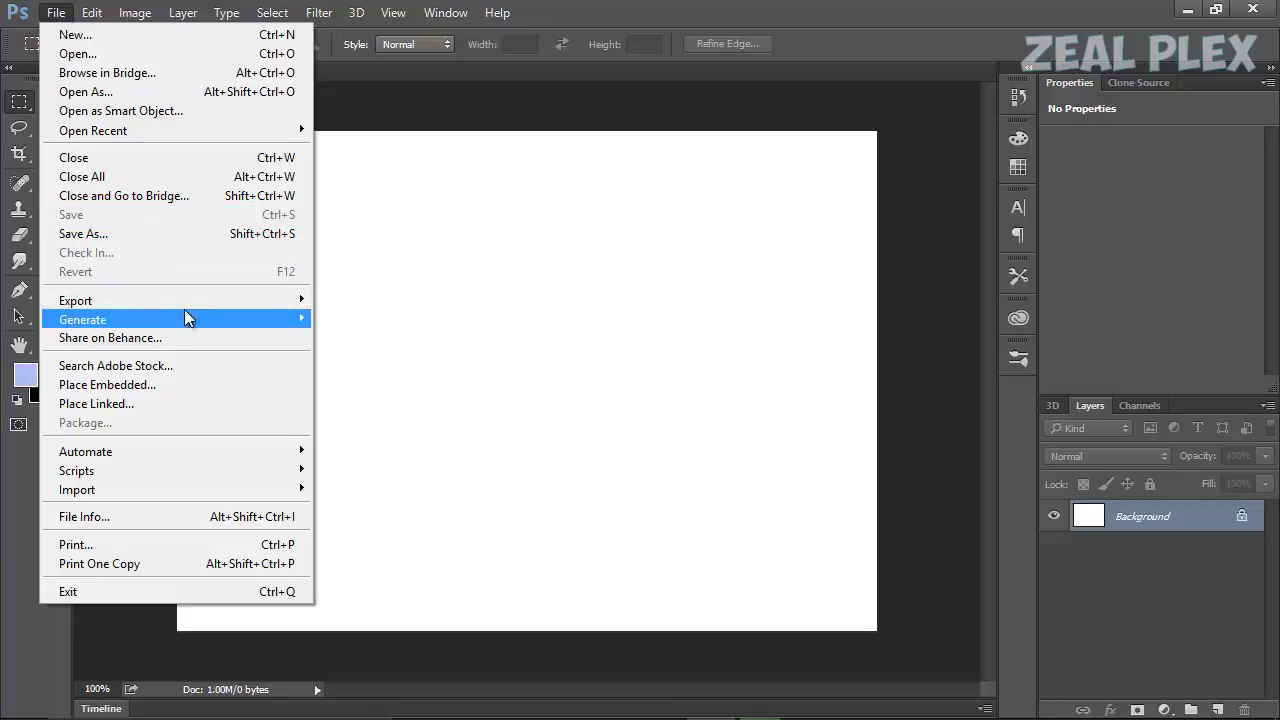
pyautogui.click(463, 166)
pyautogui.click(58, 14)
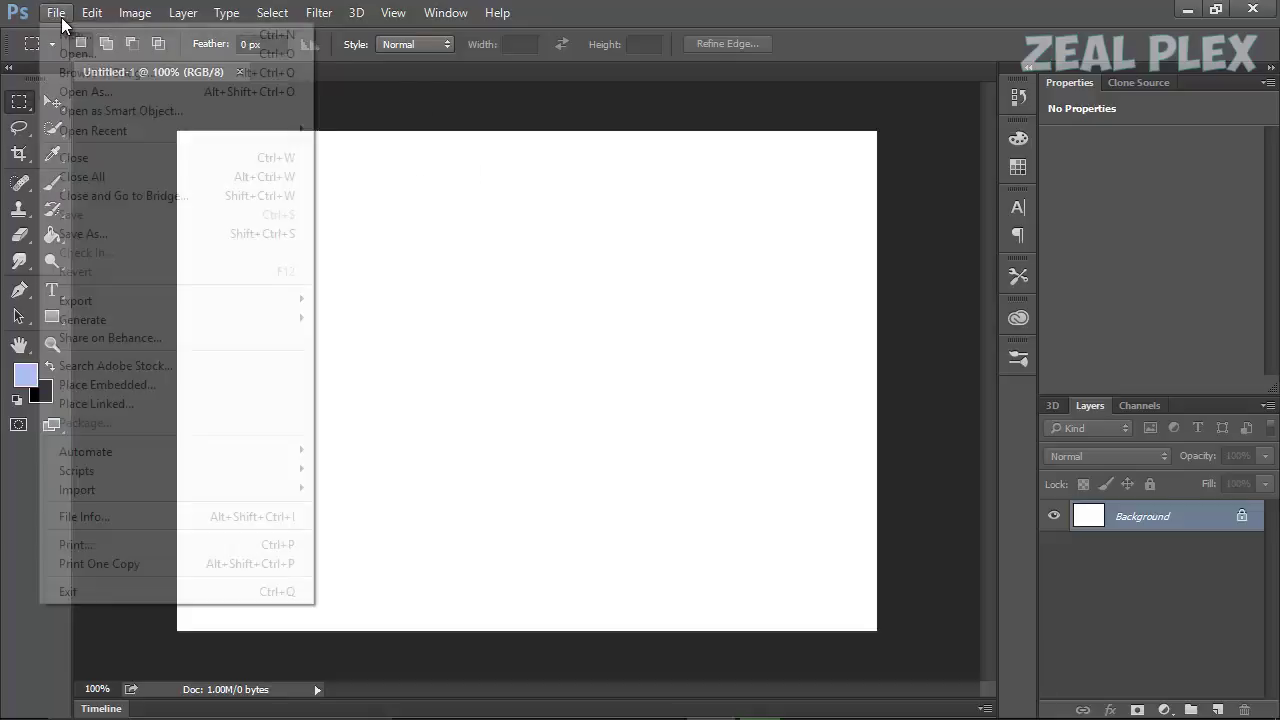
pyautogui.click(122, 159)
pyautogui.click(58, 14)
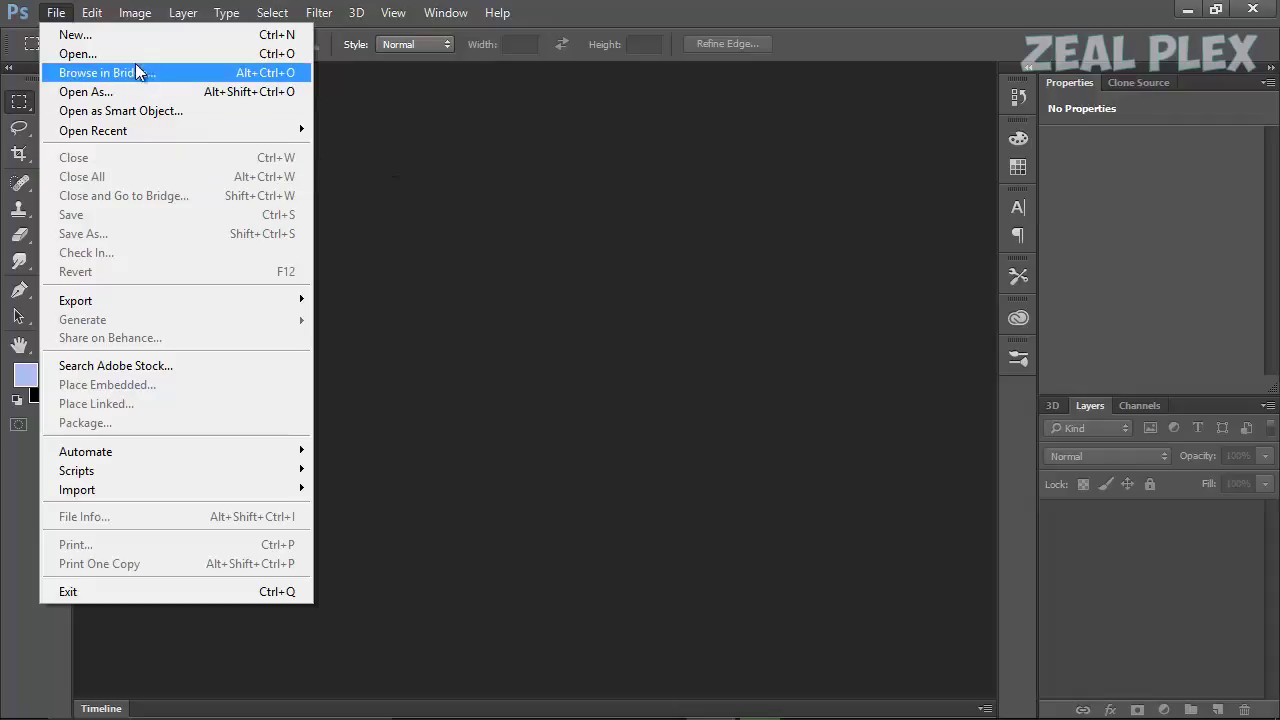
# Make a new 700×500 px RGB Untitled-1 document with a White background
pyautogui.click(133, 38)
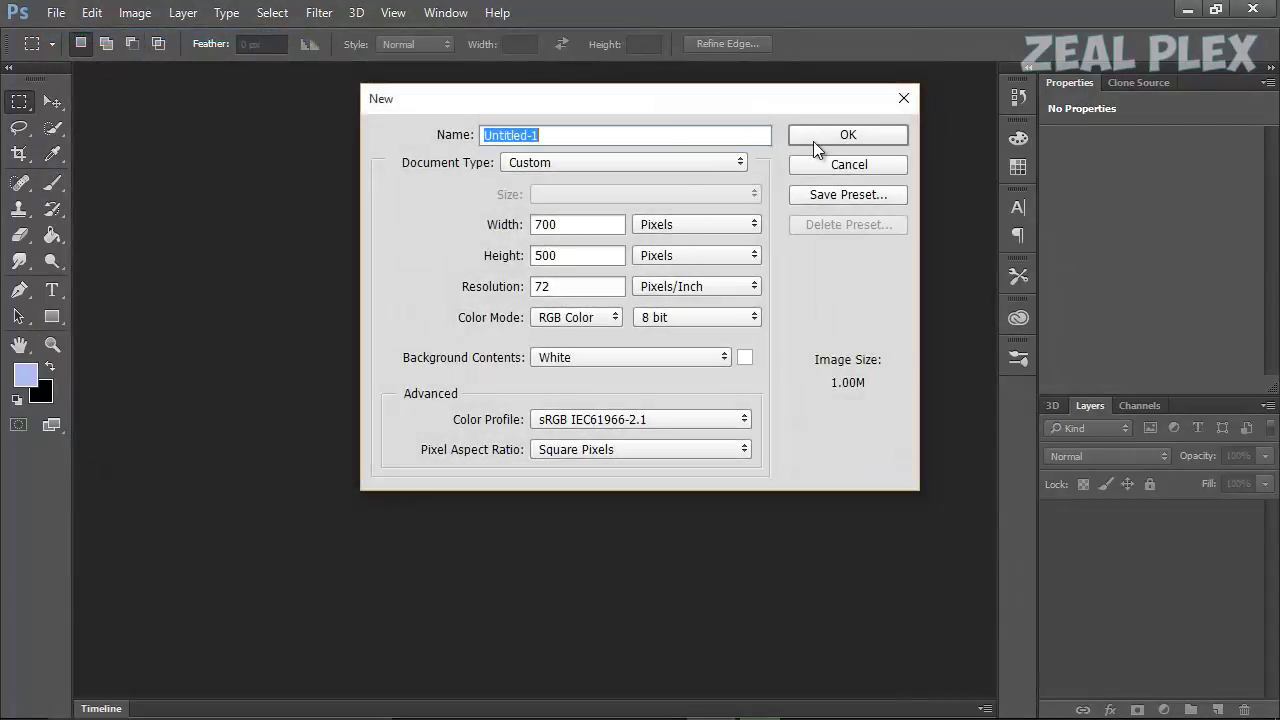
pyautogui.click(813, 138)
pyautogui.click(56, 12)
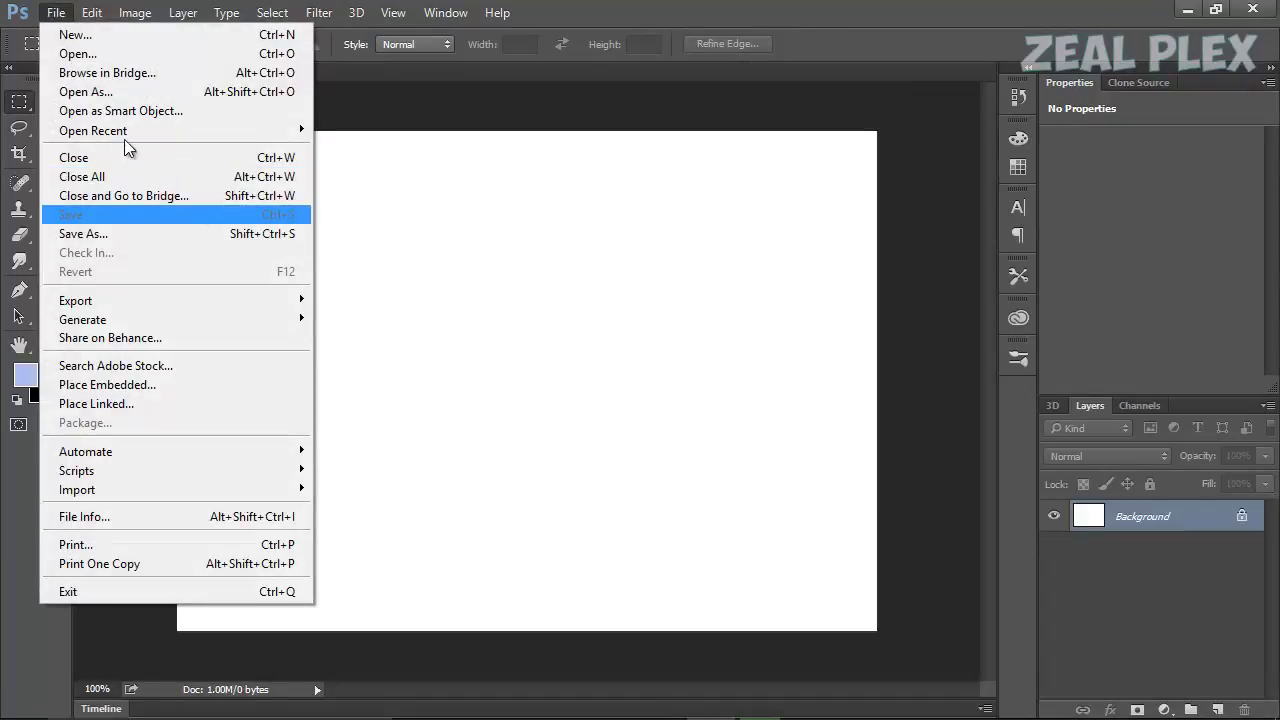
pyautogui.click(46, 12)
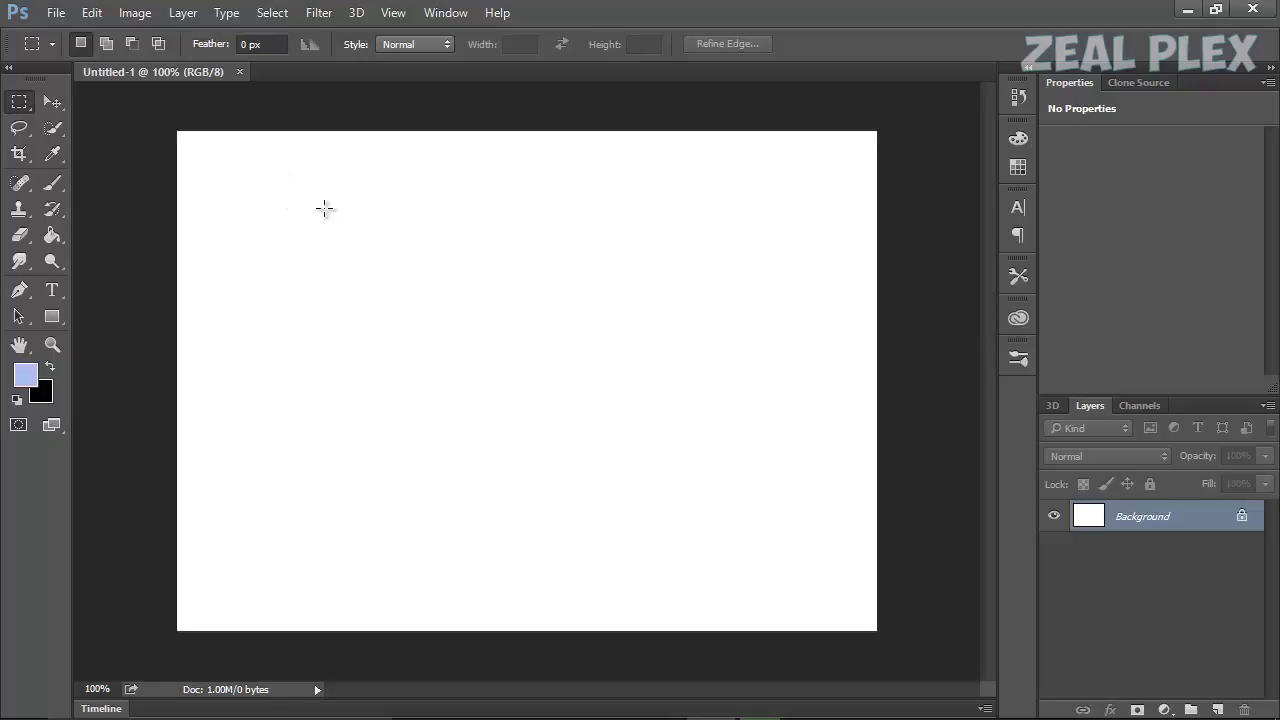
pyautogui.click(23, 106)
pyautogui.rightClick(14, 105)
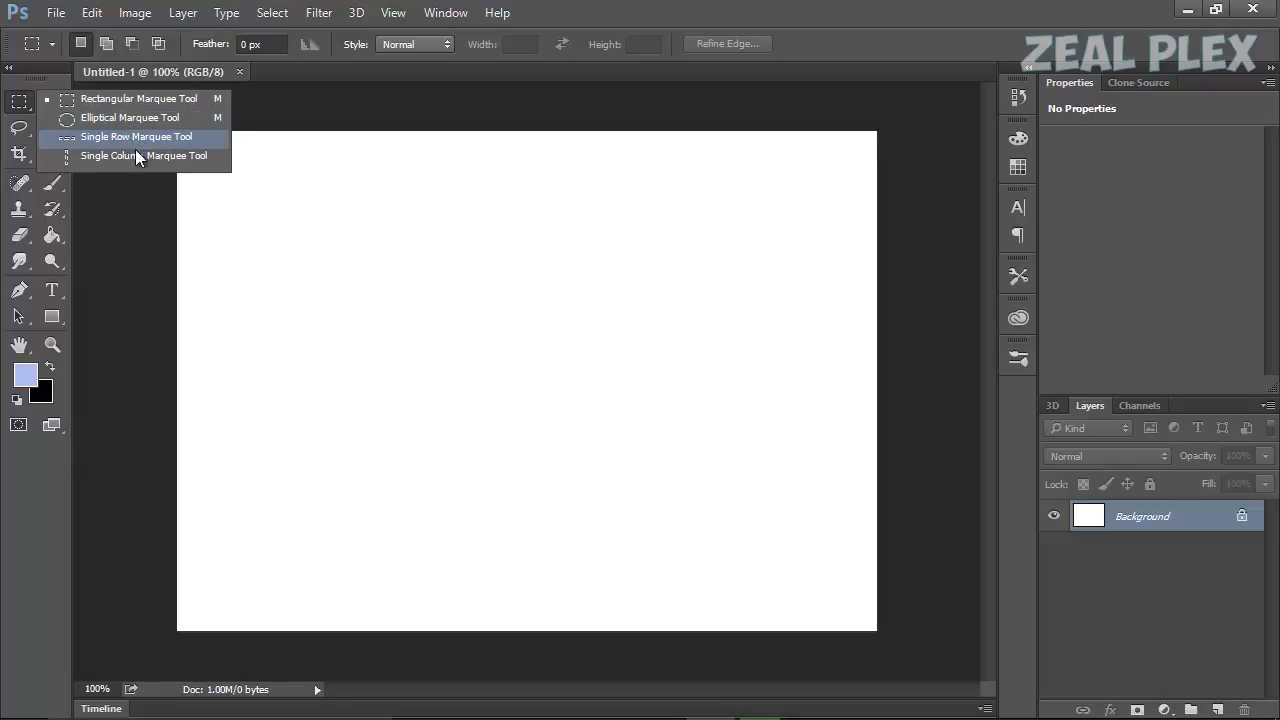
pyautogui.click(19, 101)
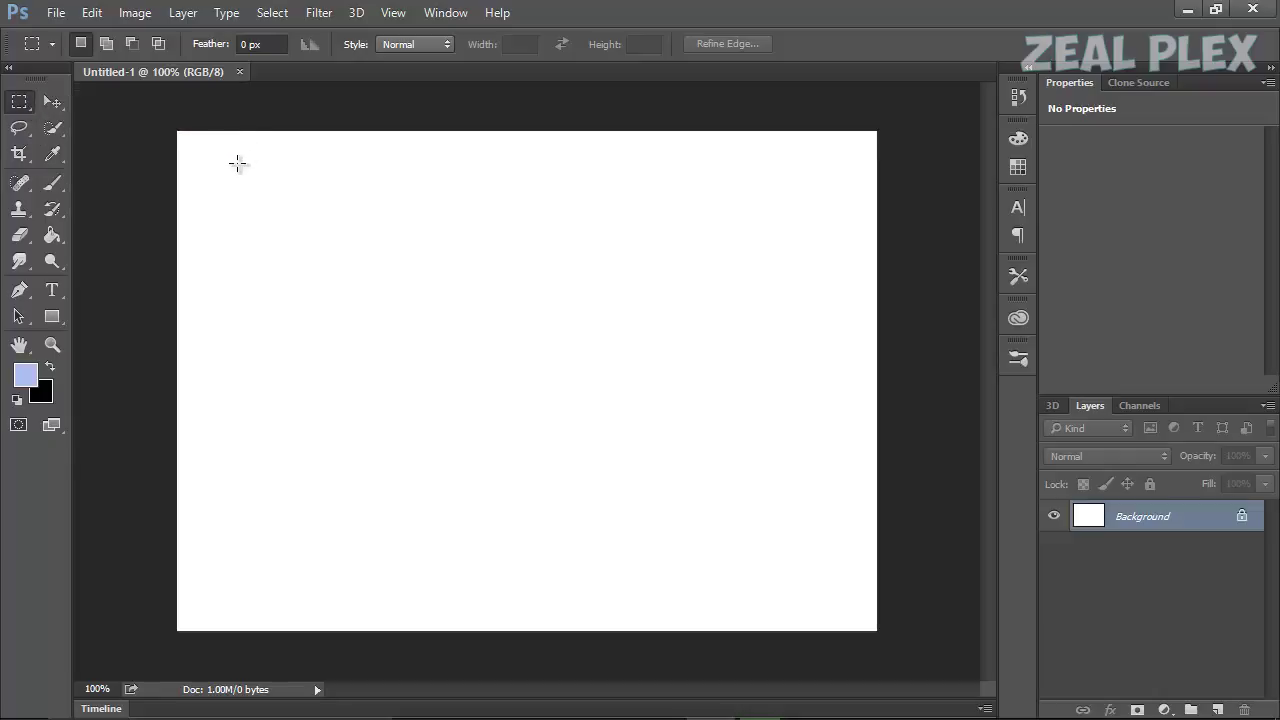
pyautogui.moveTo(237, 163); pyautogui.dragTo(525, 368)
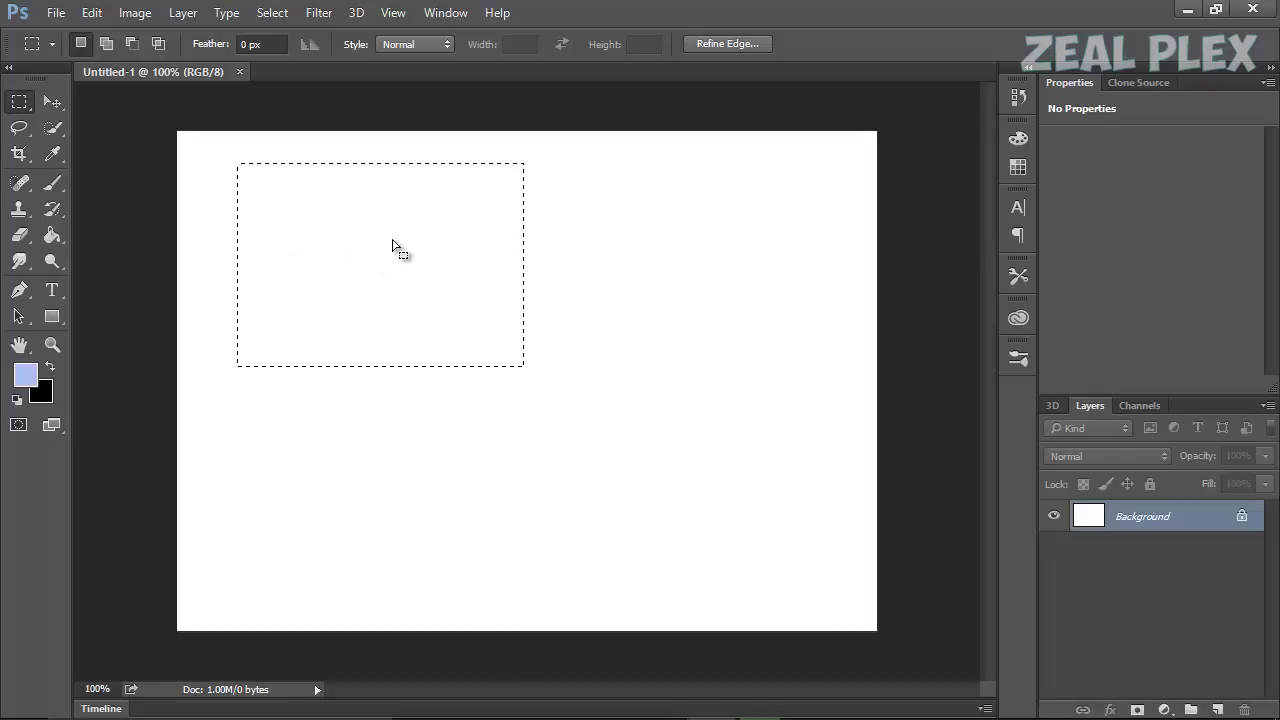
pyautogui.click(238, 150)
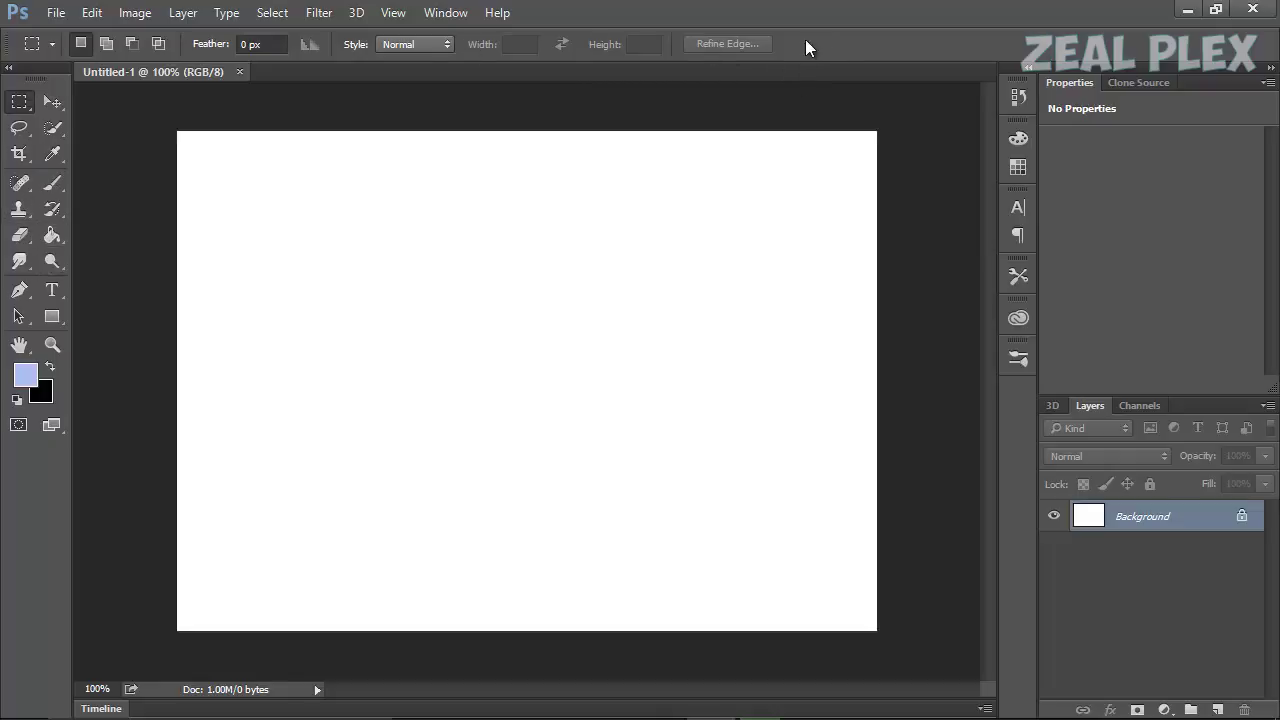
pyautogui.rightClick(27, 103)
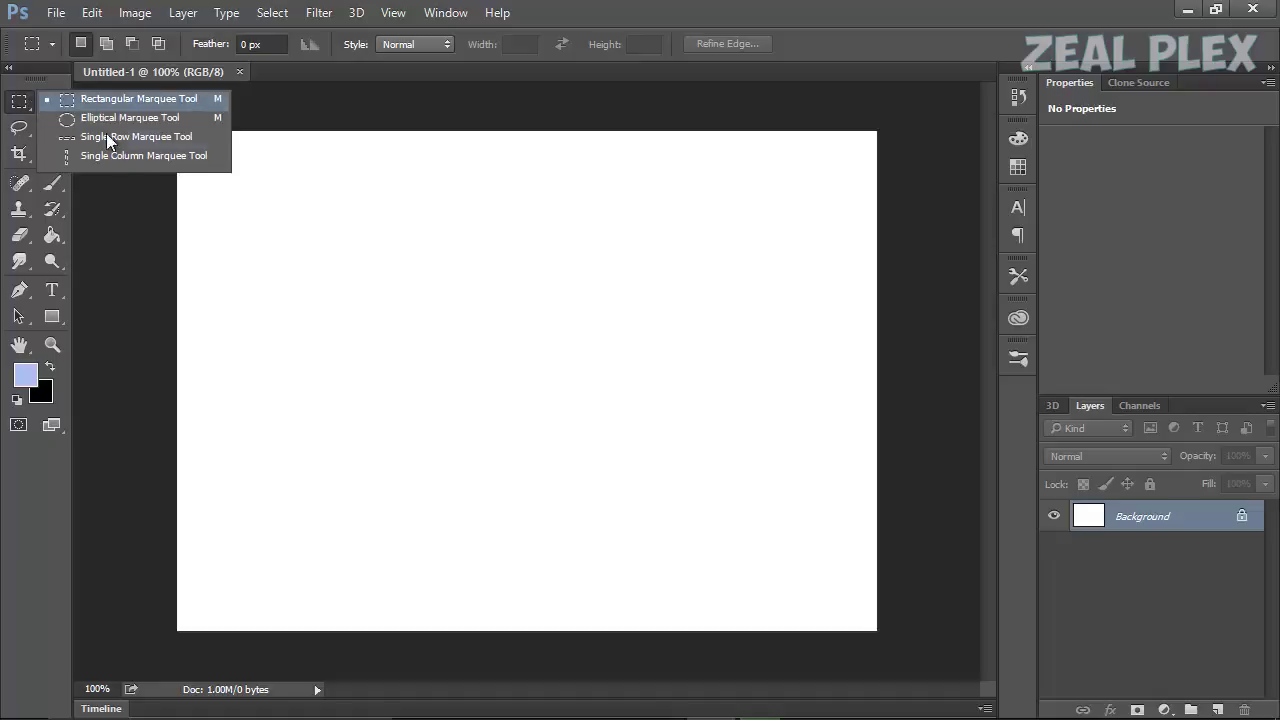
pyautogui.click(118, 178)
pyautogui.click(52, 182)
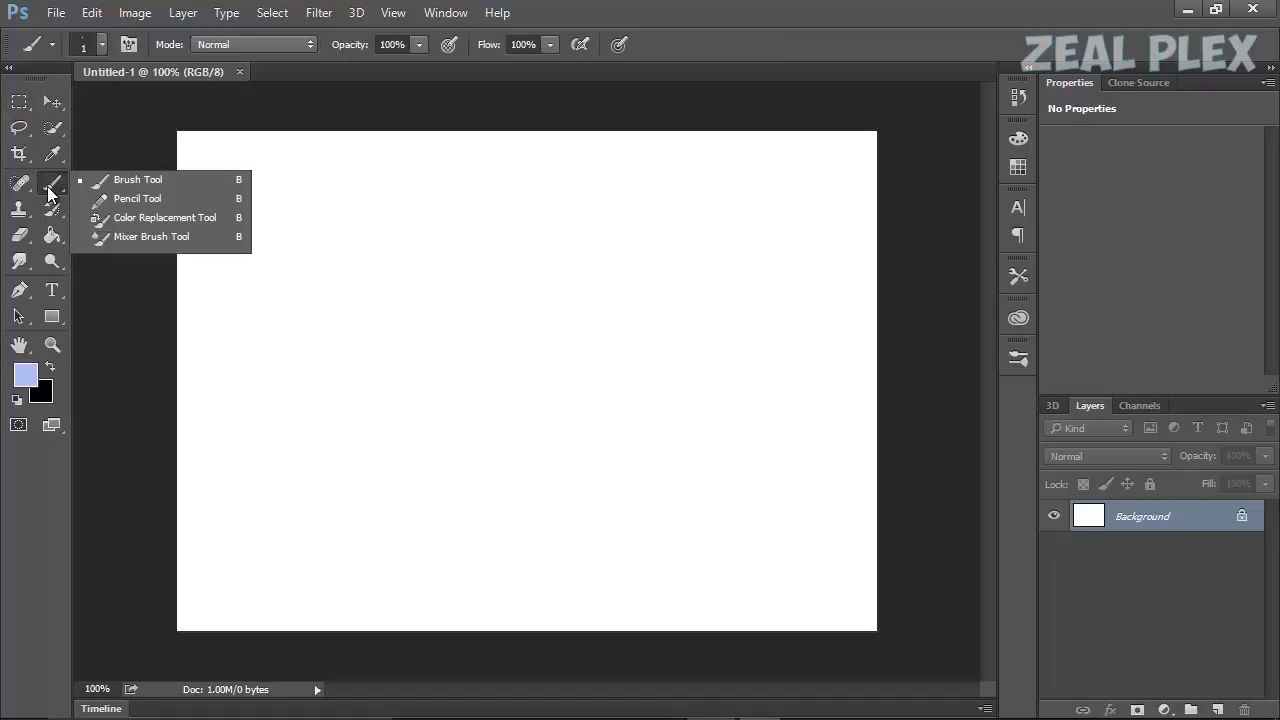
pyautogui.click(52, 153)
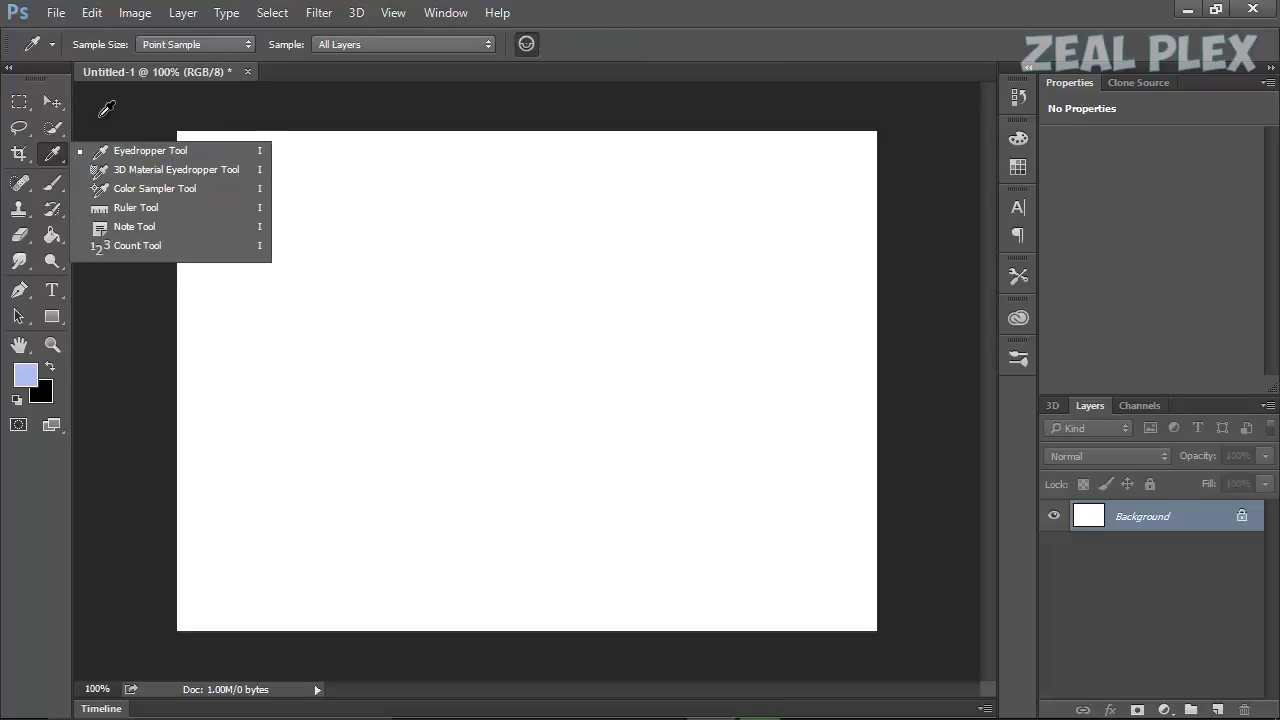
pyautogui.click(55, 130)
pyautogui.click(19, 127)
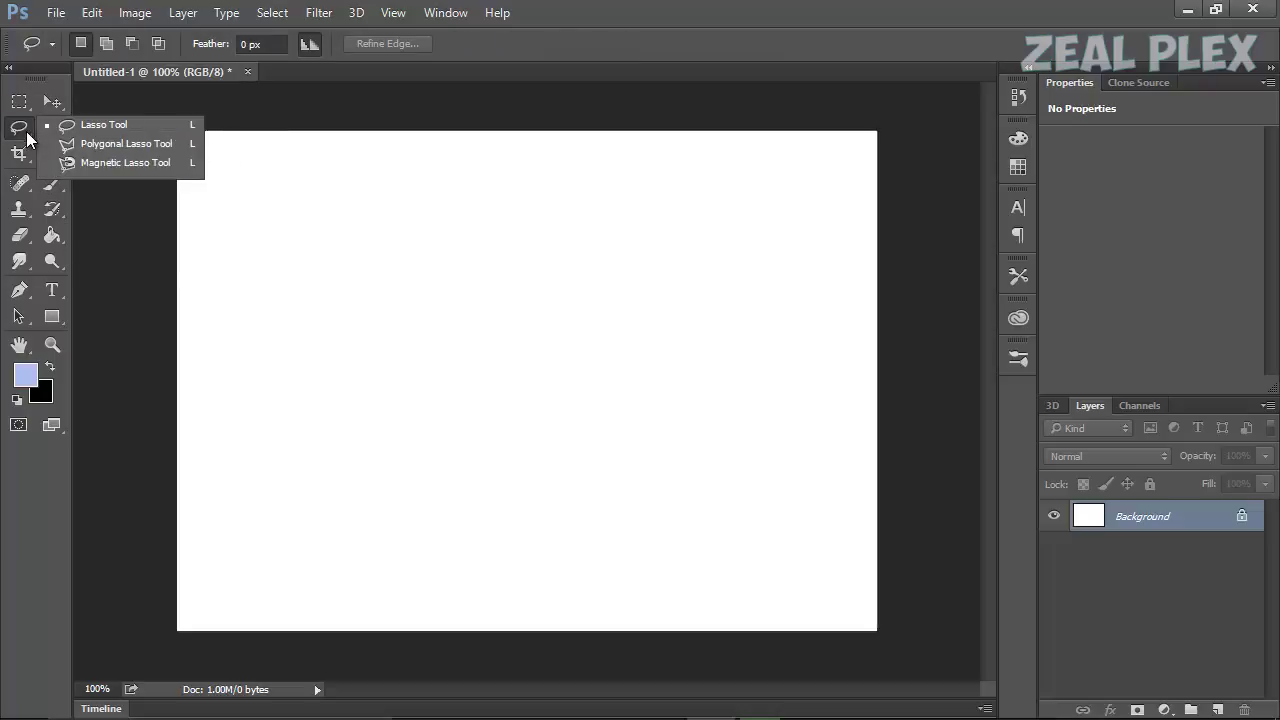
pyautogui.click(21, 183)
pyautogui.click(138, 117)
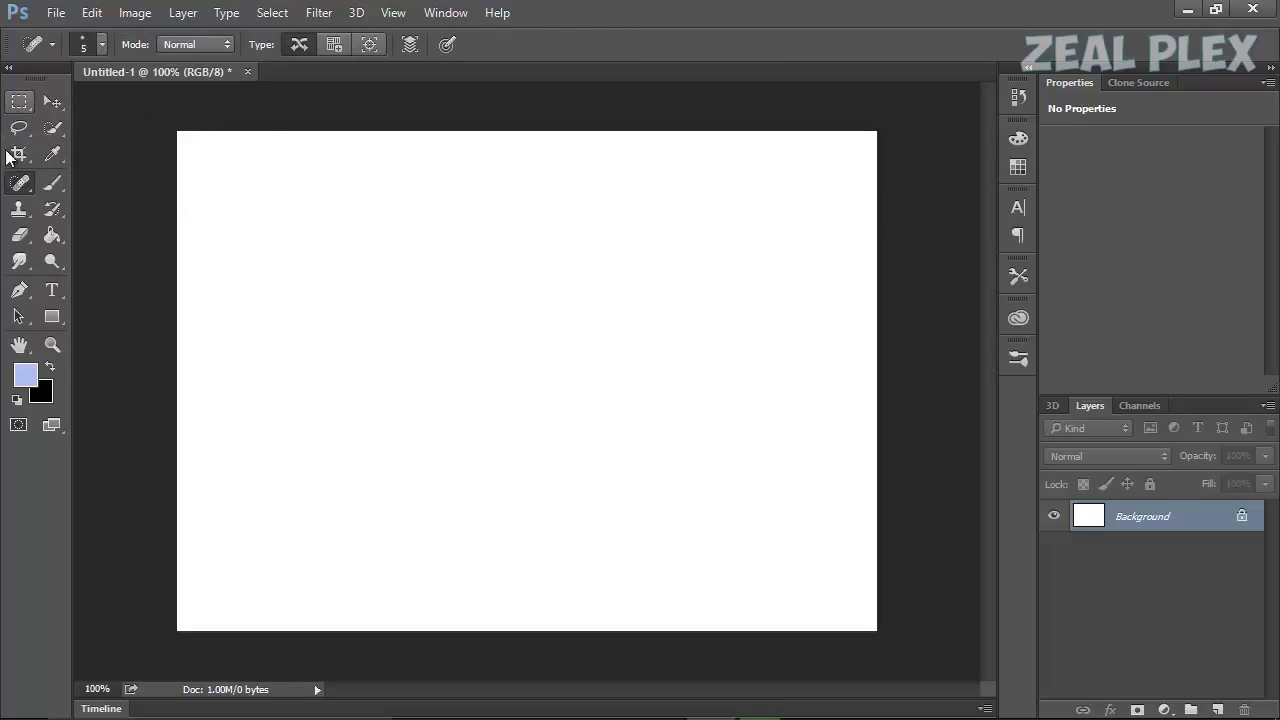
pyautogui.click(21, 106)
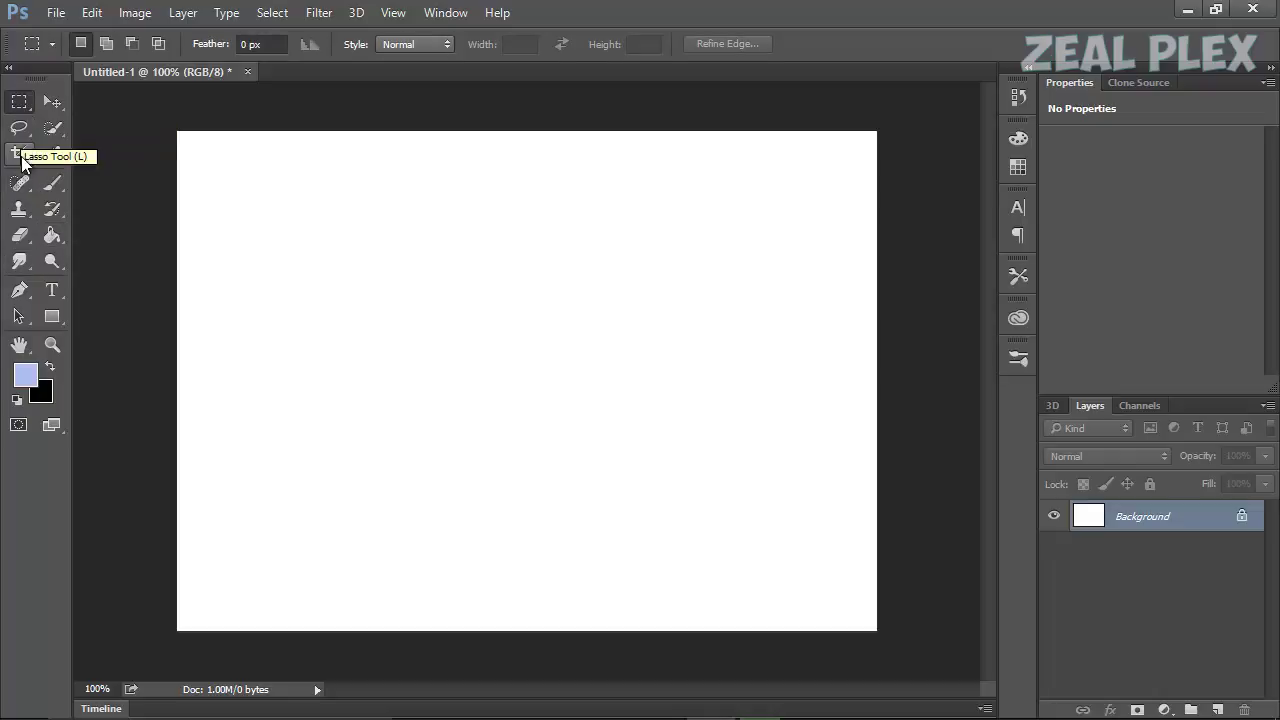
pyautogui.click(20, 153)
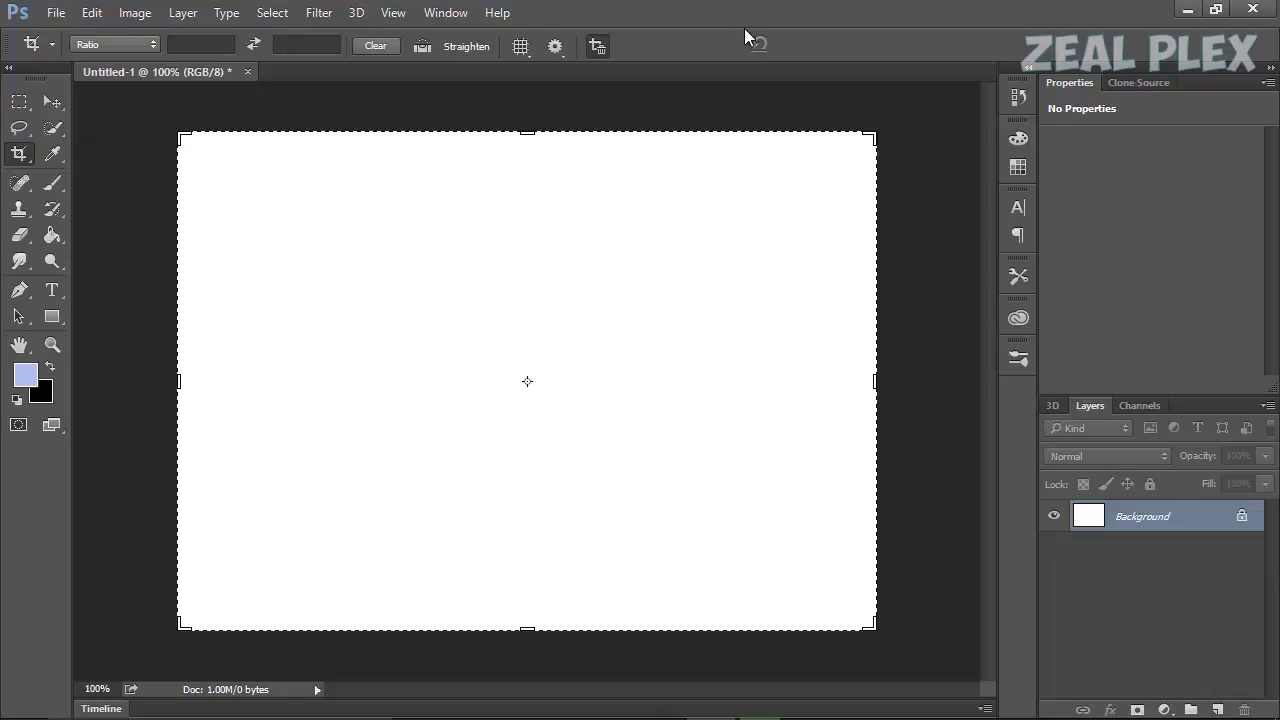
pyautogui.click(59, 183)
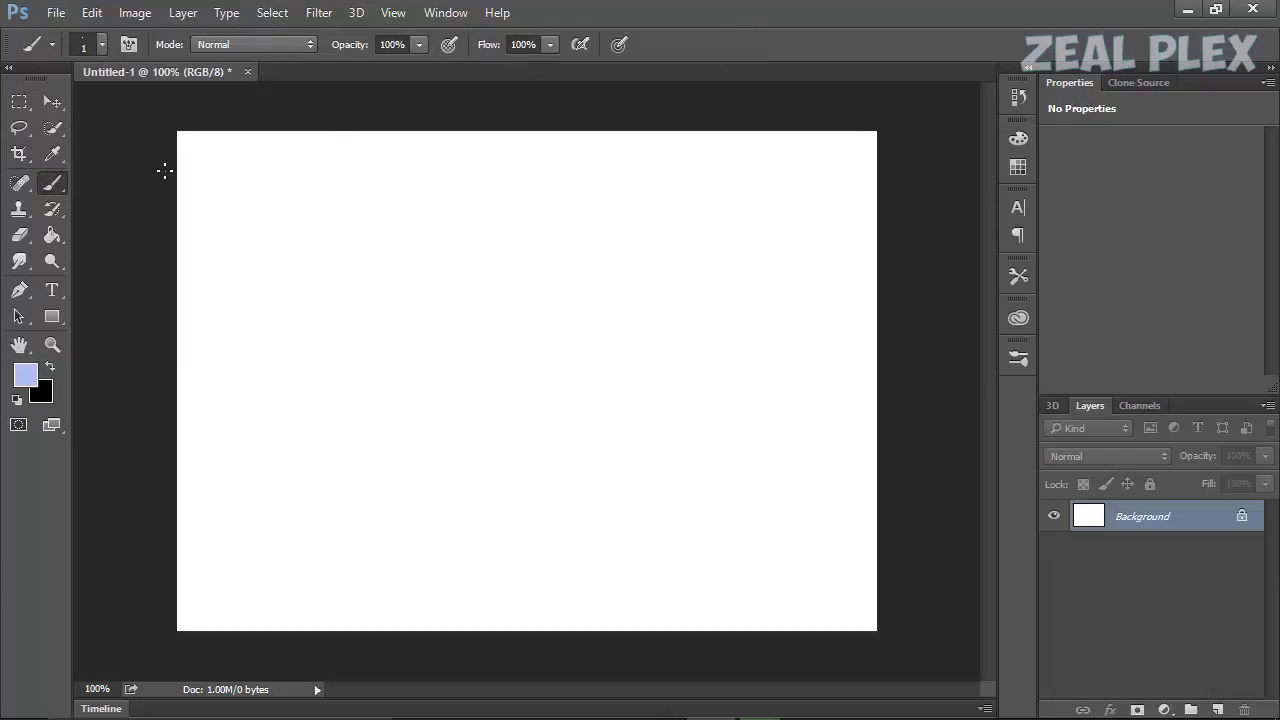
pyautogui.click(54, 154)
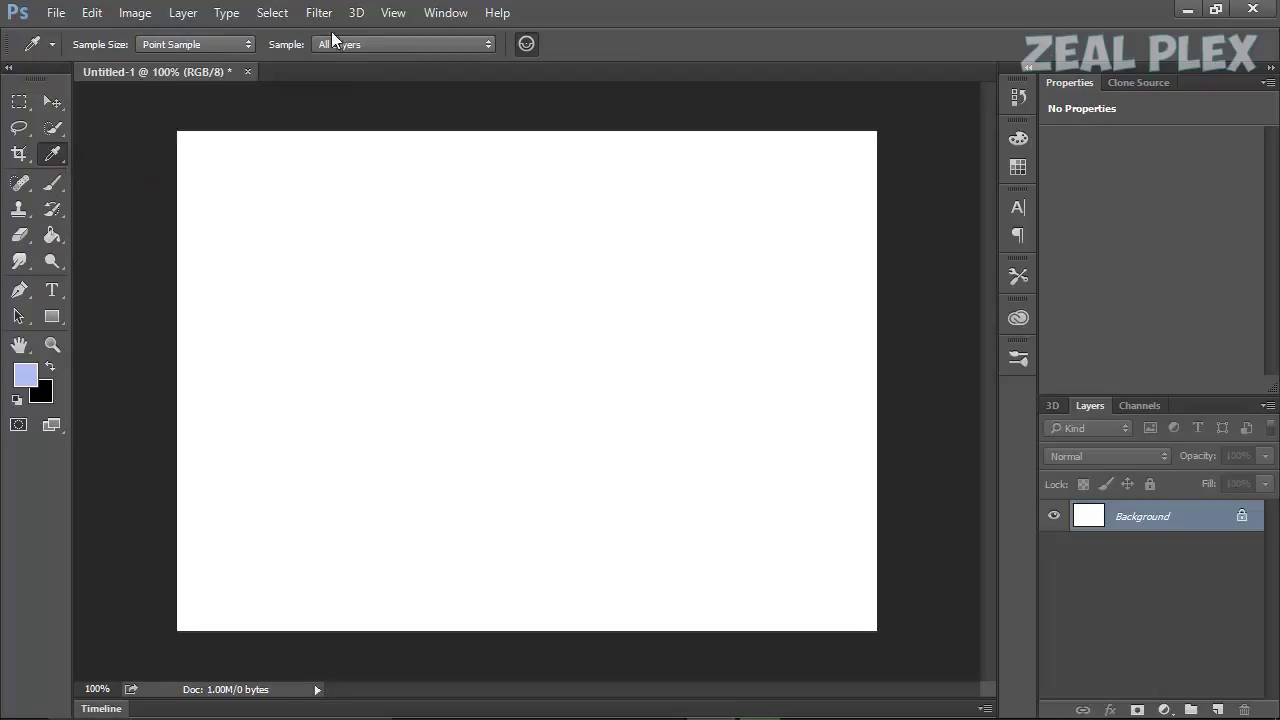
pyautogui.click(19, 101)
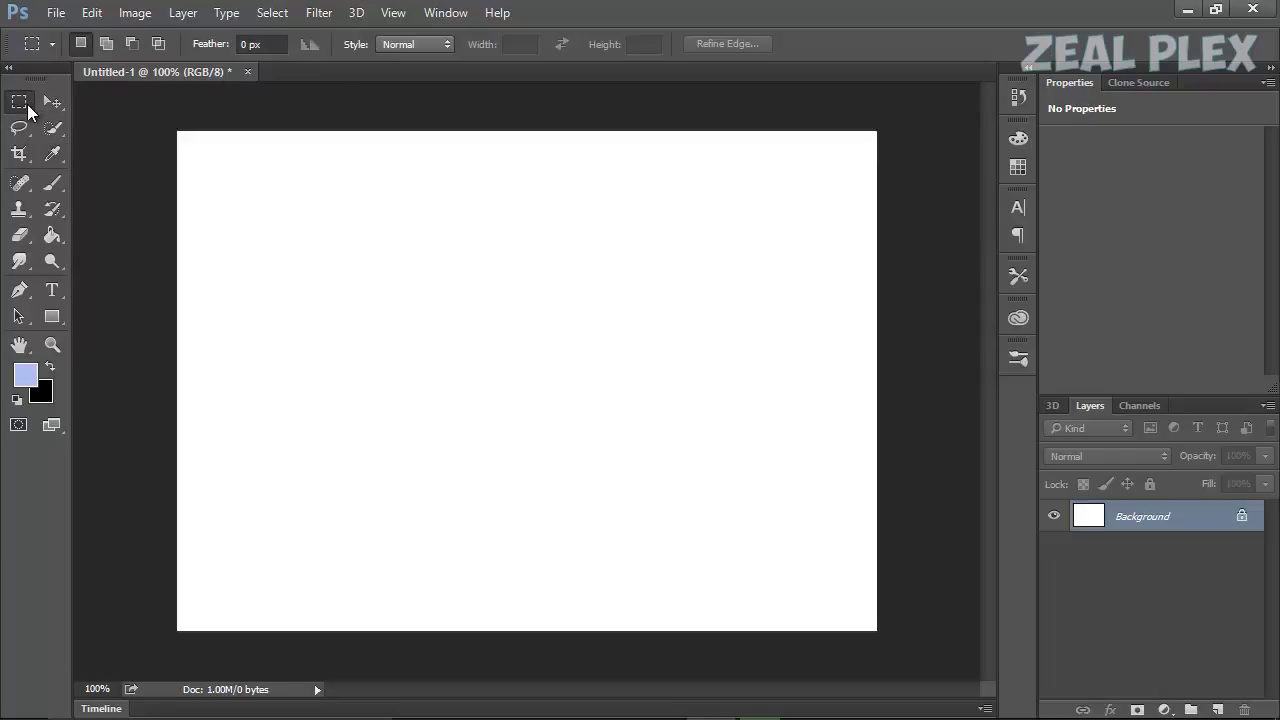
pyautogui.click(58, 103)
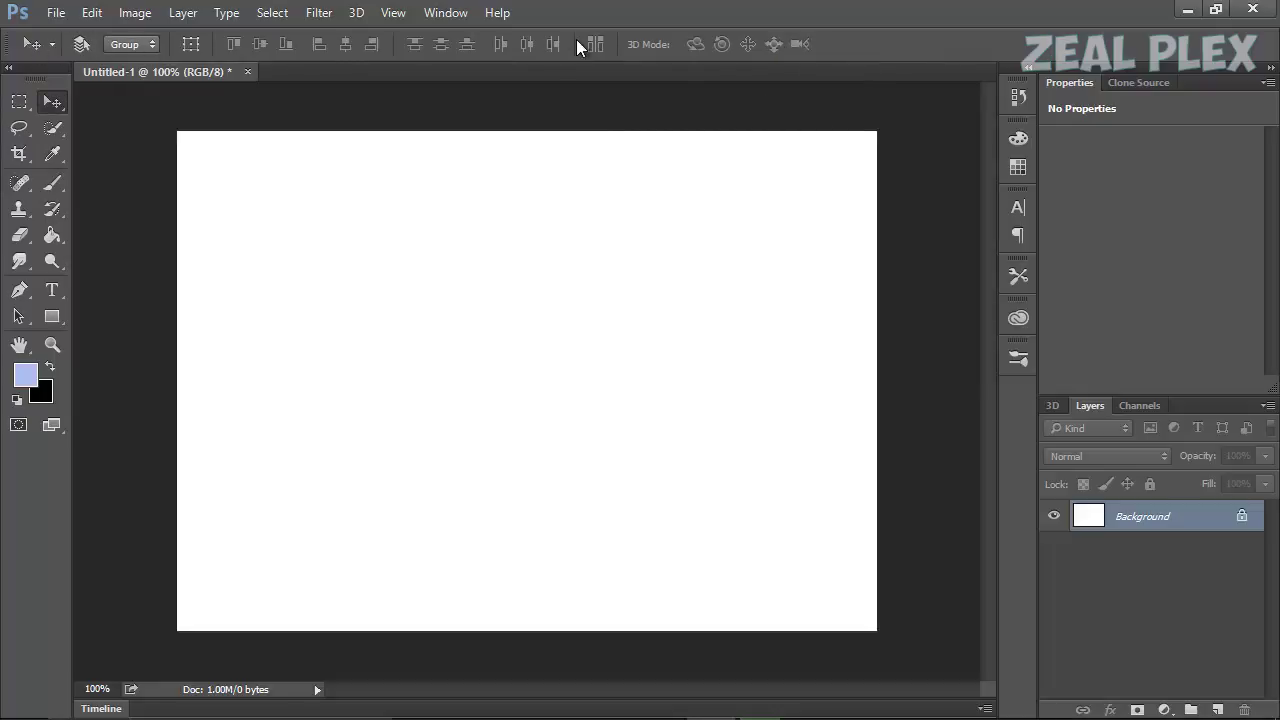
pyautogui.click(19, 102)
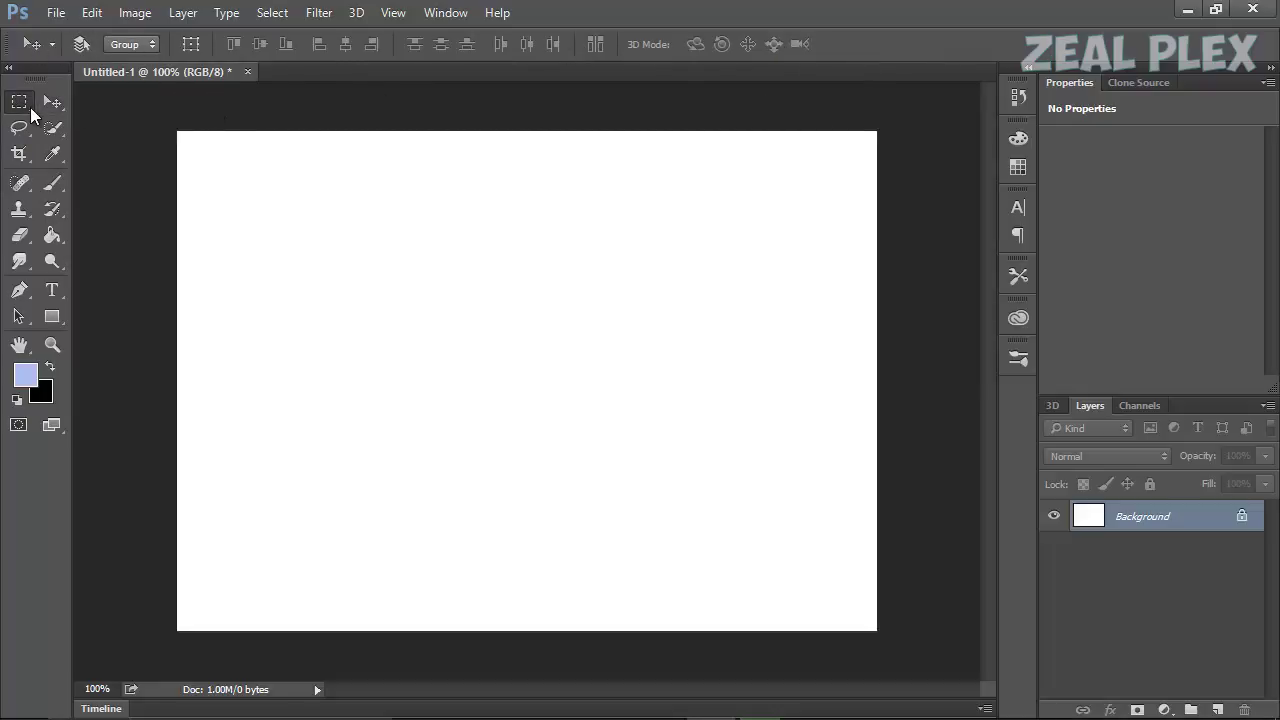
pyautogui.click(52, 102)
pyautogui.click(19, 102)
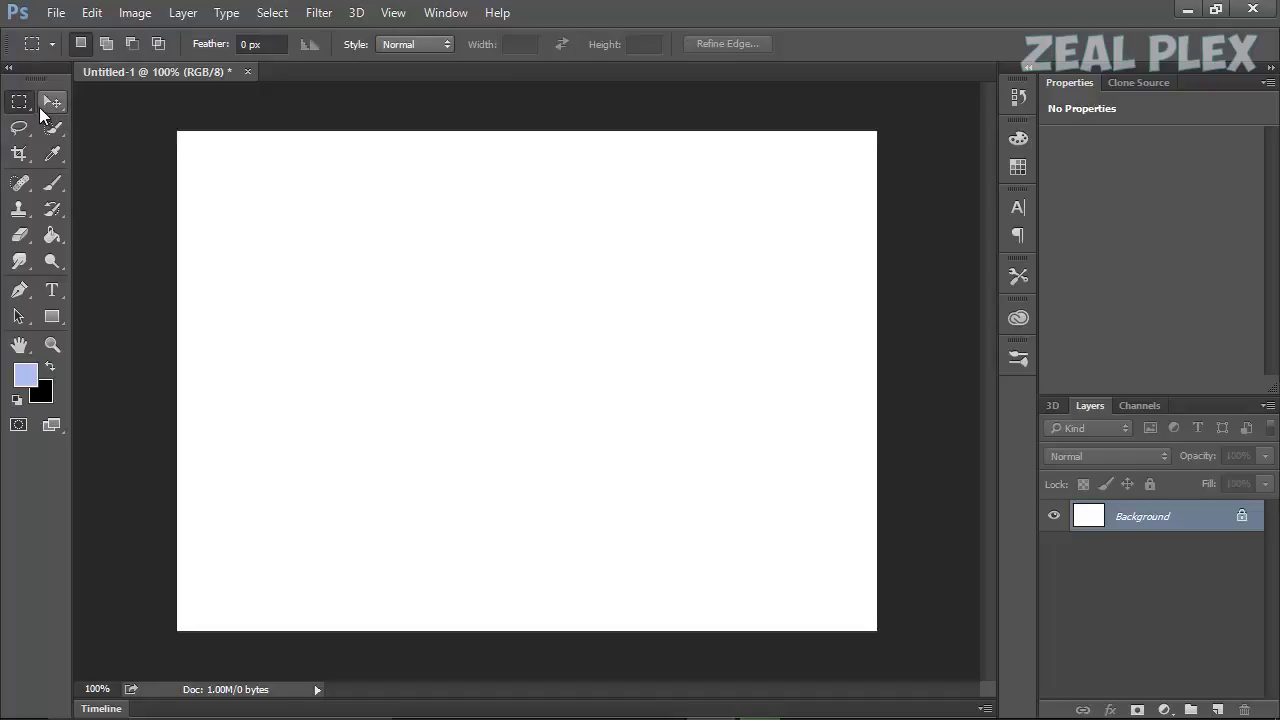